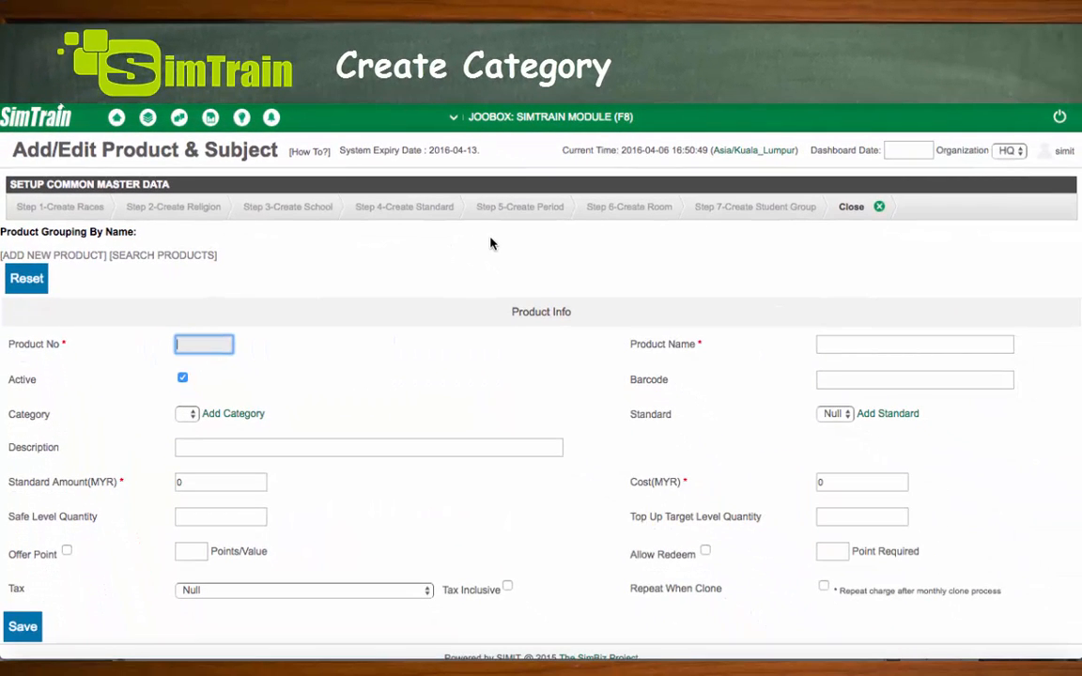
# Open the form for adding a new category from the product's Category setting and show the available category types
pyautogui.scroll(-1, 443, 286)
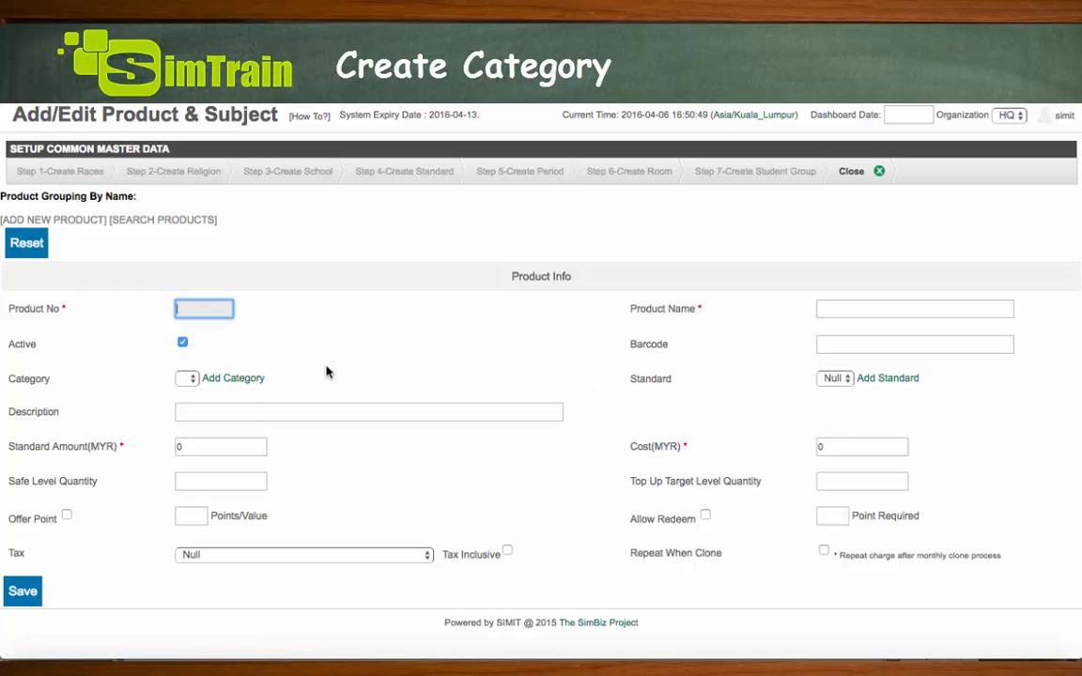
pyautogui.click(251, 382)
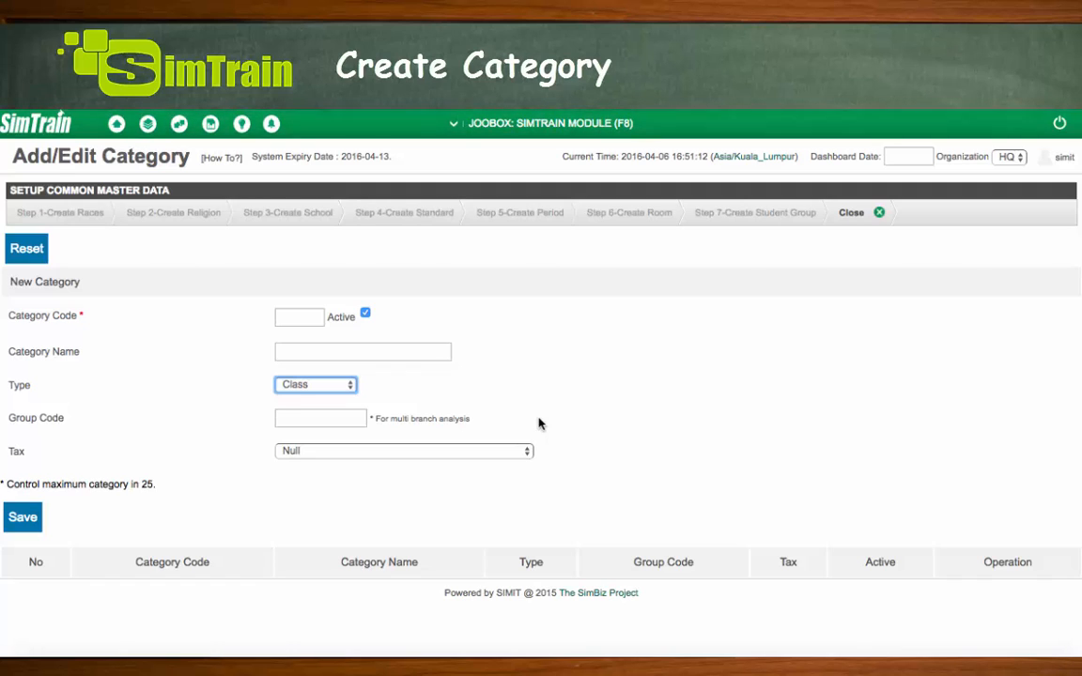
pyautogui.click(325, 385)
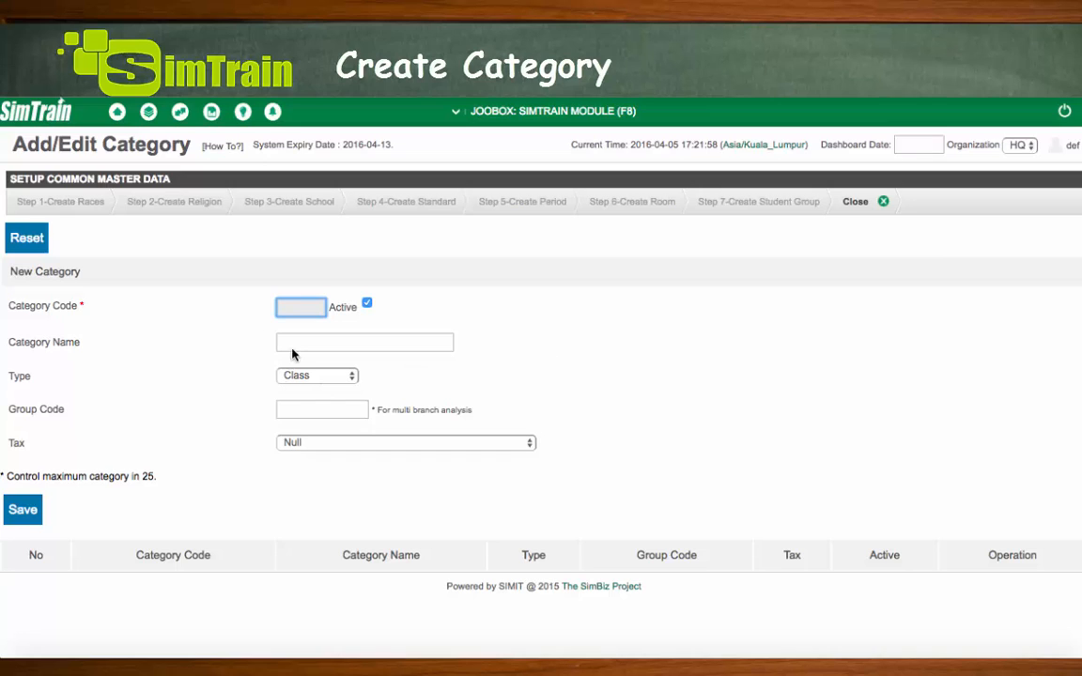
# Create and save a category of type Class with code PT and name PRIMARY SCHOOL TUITION
pyautogui.click(322, 378)
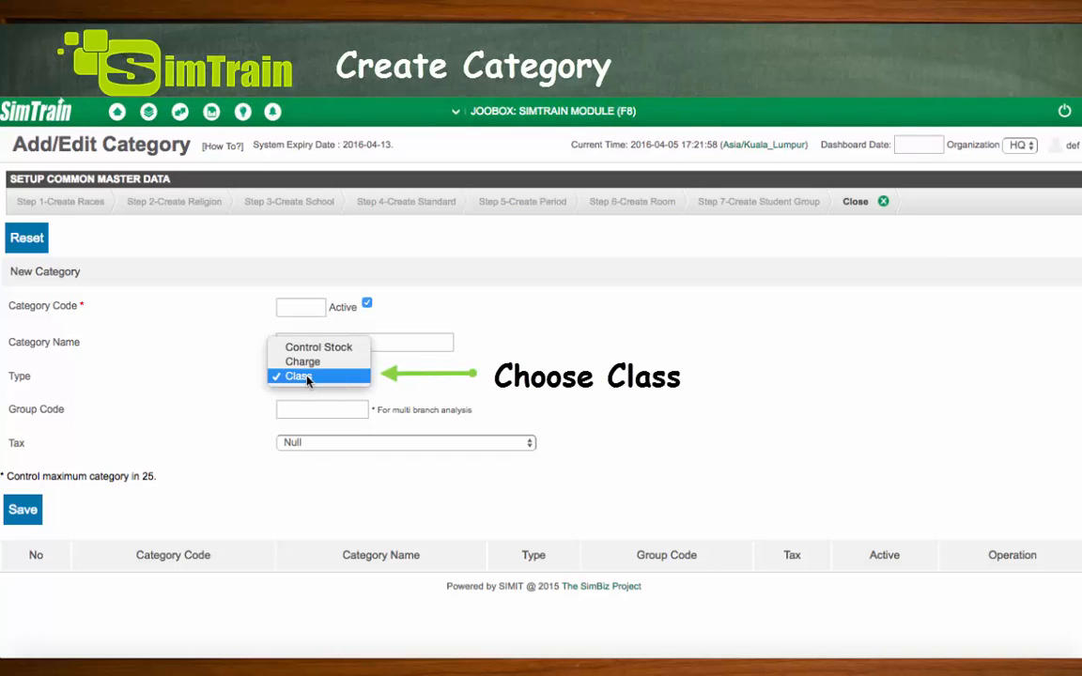
pyautogui.click(308, 377)
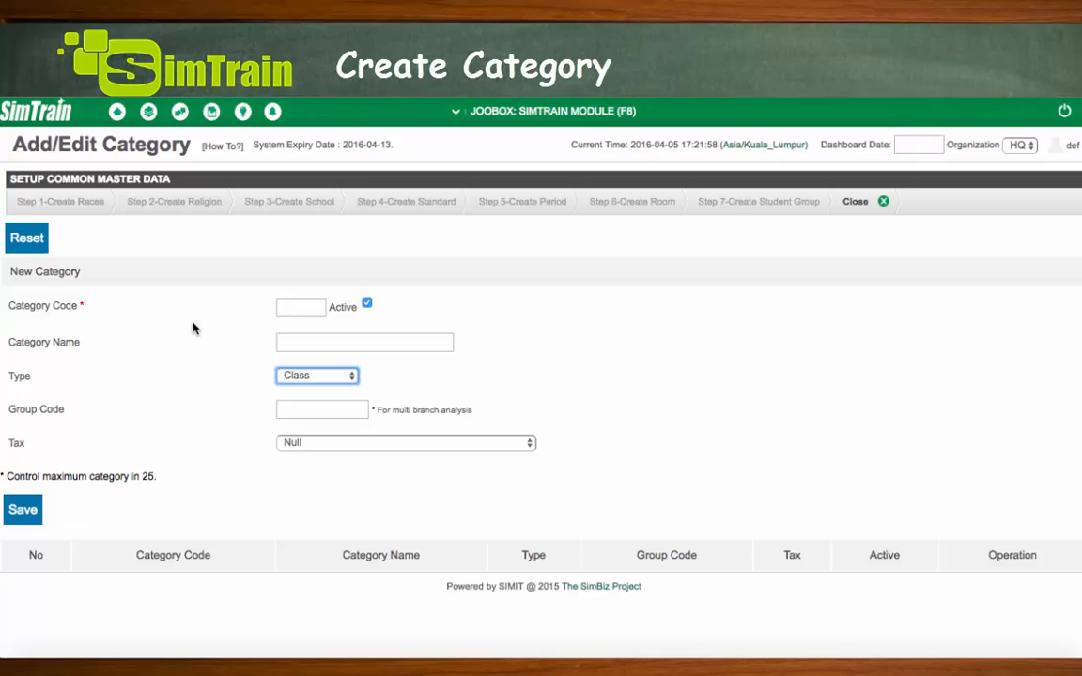
pyautogui.click(305, 307)
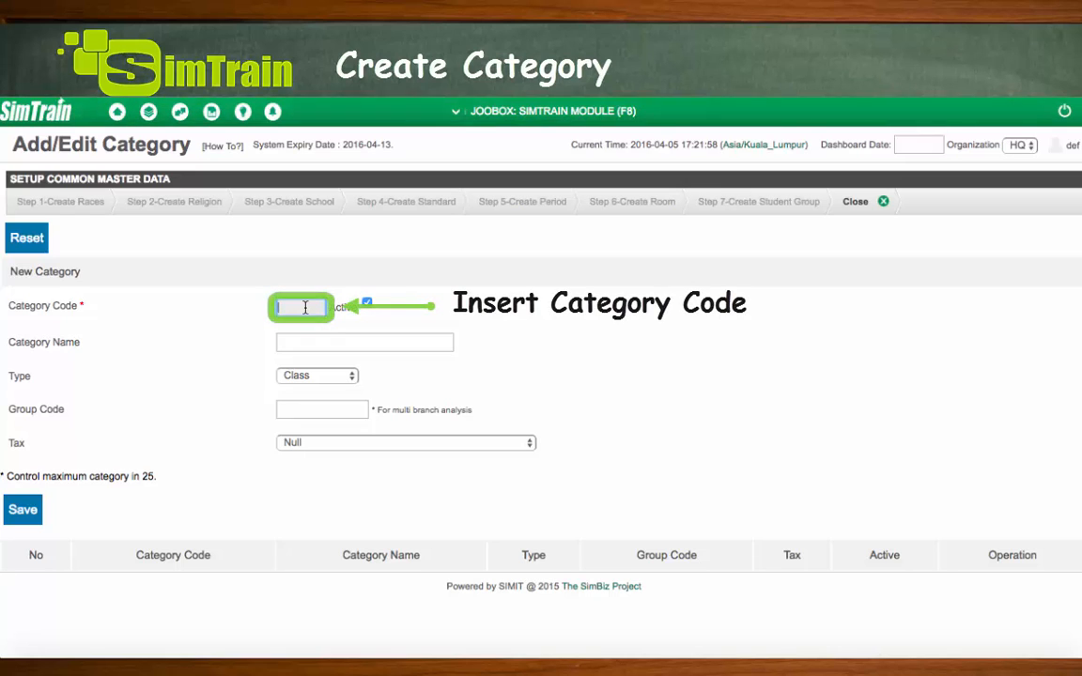
pyautogui.write('PT')
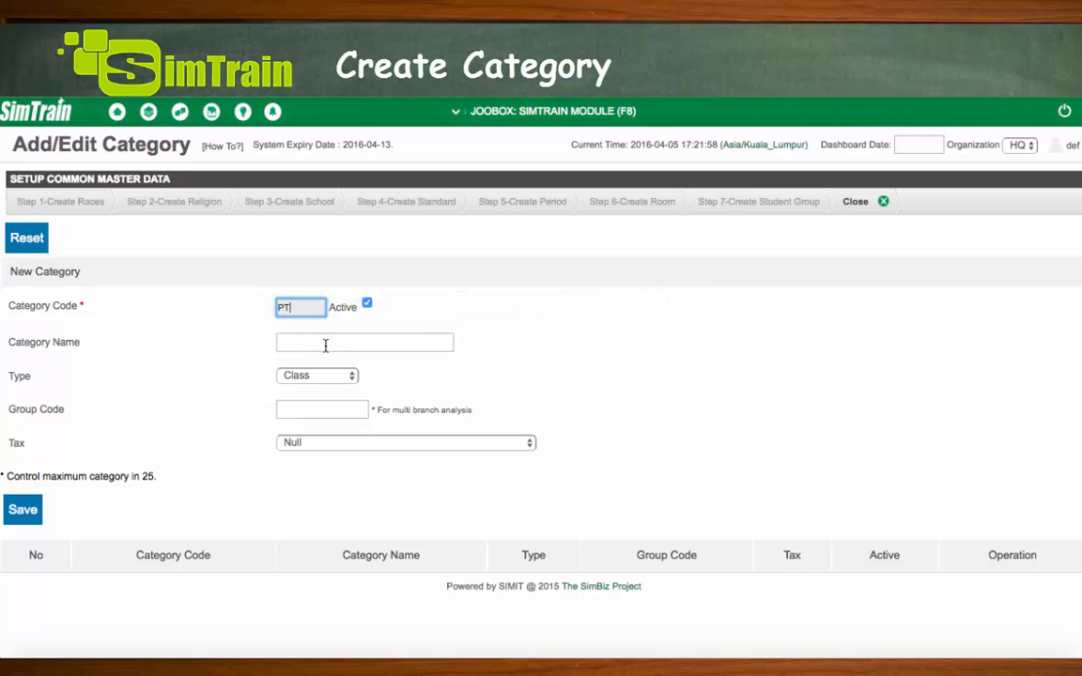
pyautogui.click(325, 344)
pyautogui.write('PRIMARY SCHOOL TUITION')
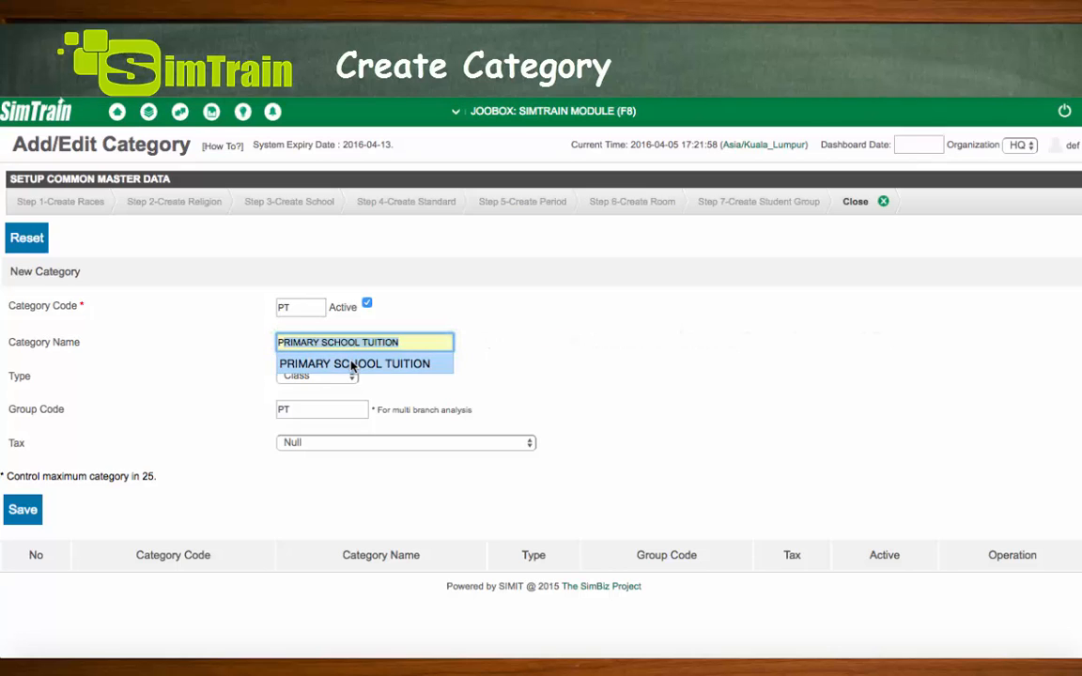
pyautogui.click(352, 364)
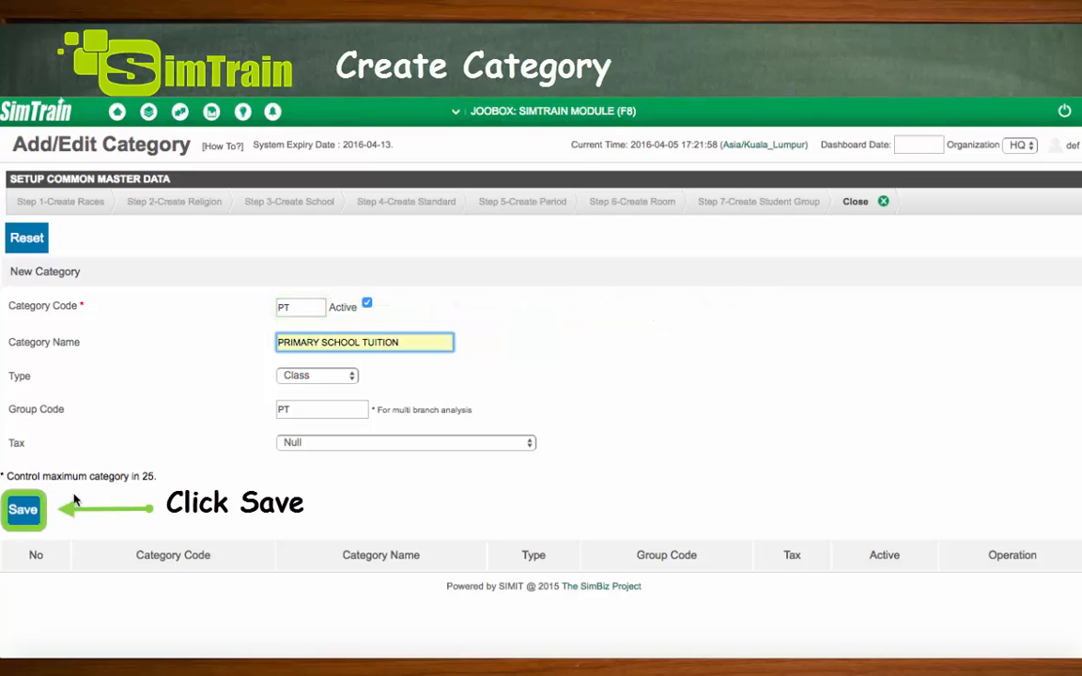
pyautogui.click(26, 509)
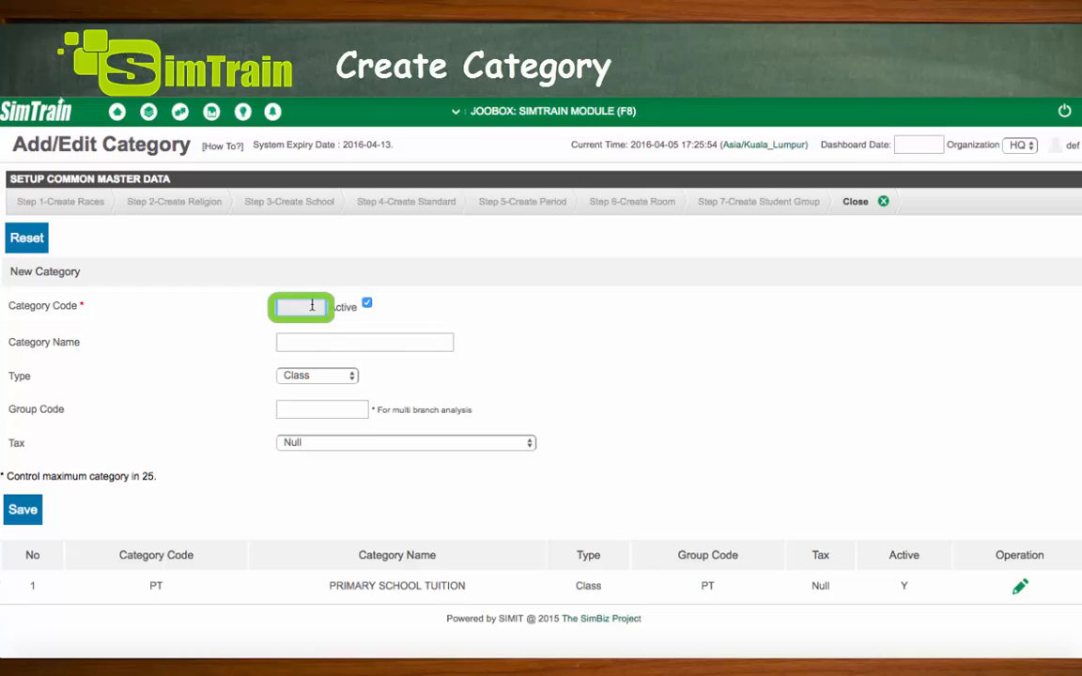
# Add and save another Class category with code ST and name SECONDARY SCHOOL TUITION
pyautogui.write('ST')
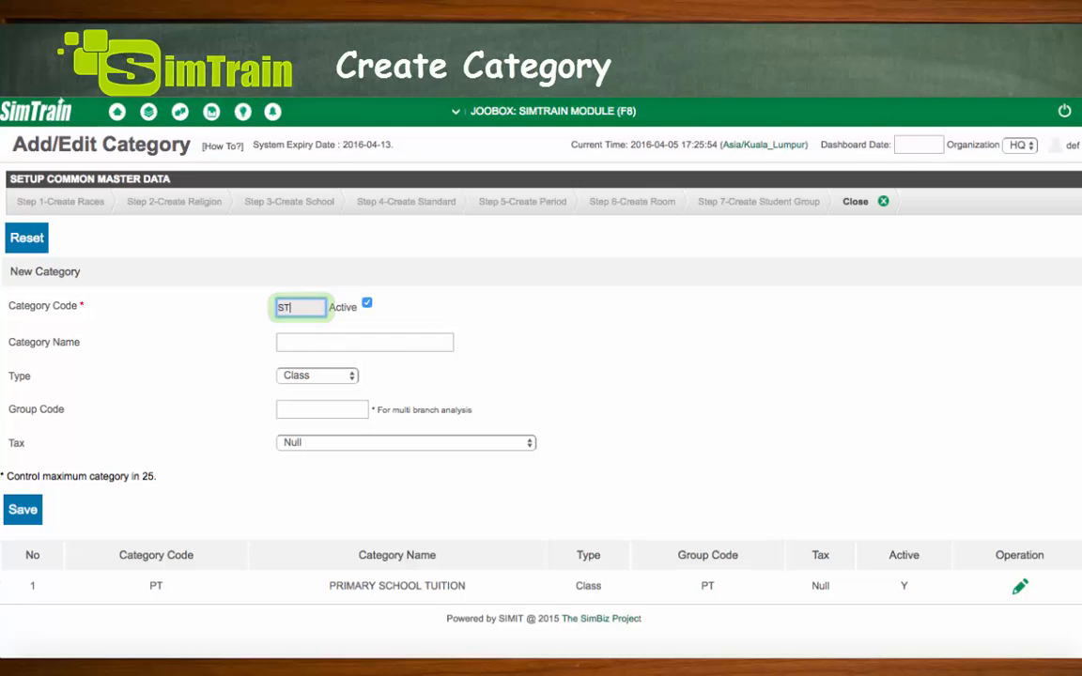
pyautogui.click(323, 346)
pyautogui.write('SECONDARY SCHOOL TUITION')
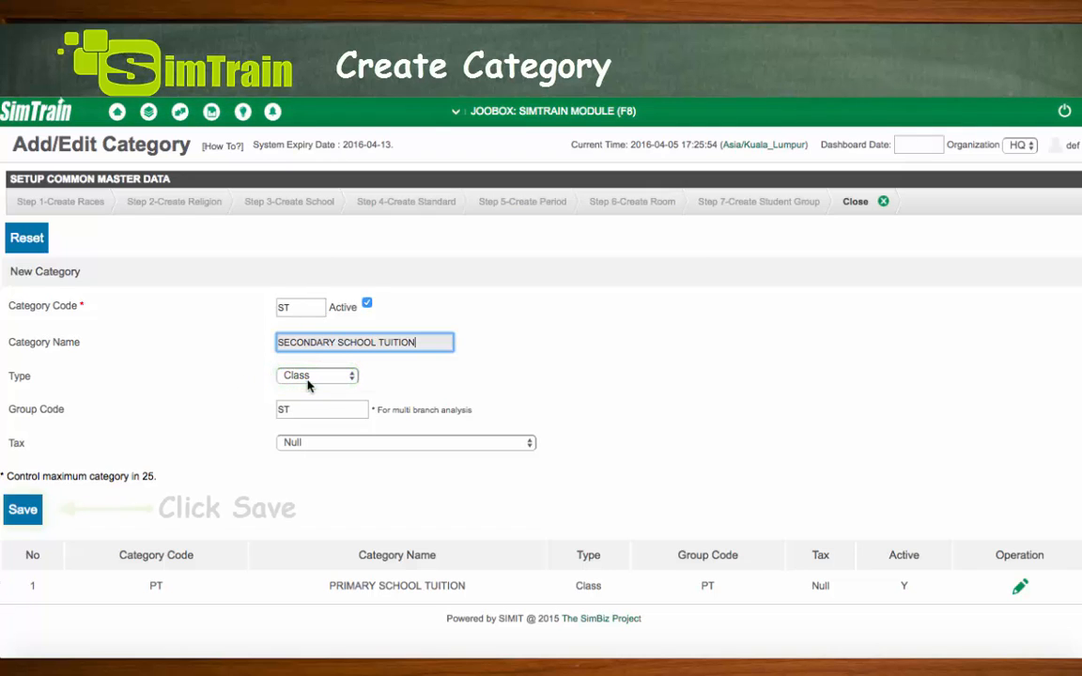
pyautogui.click(32, 516)
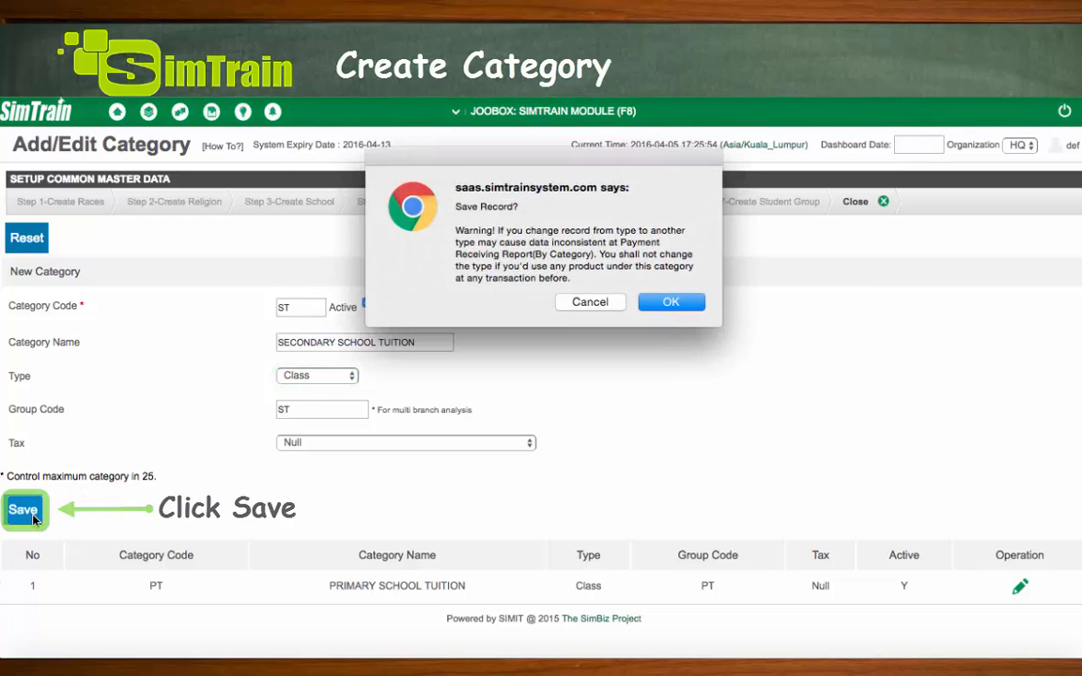
pyautogui.press('Return')
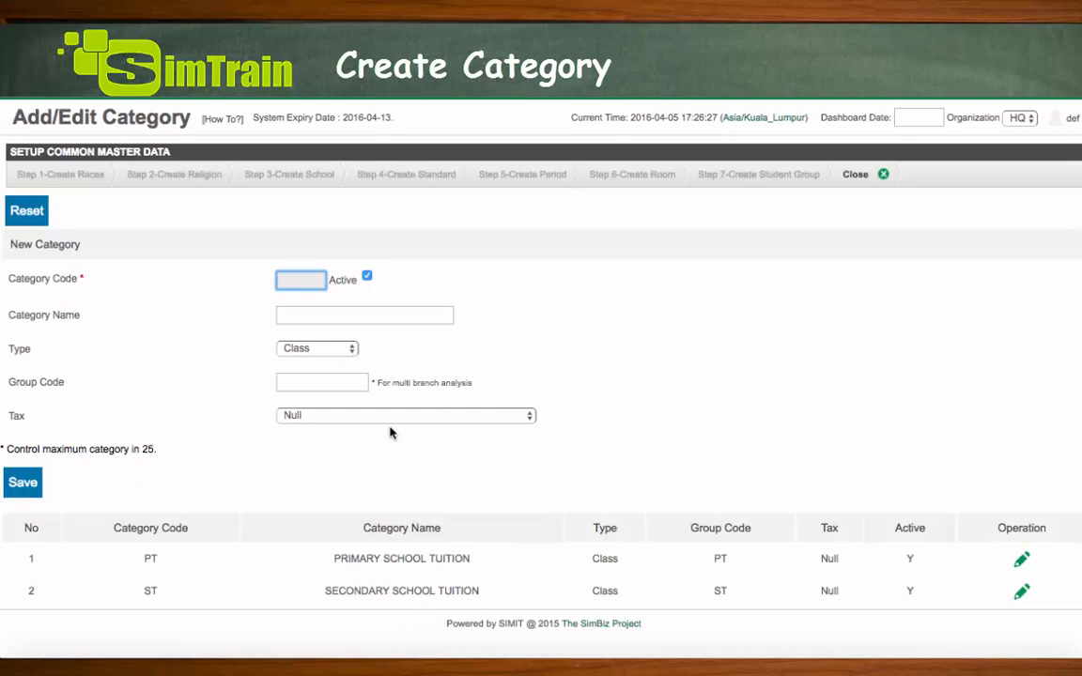
# Create and save a category of type Charge with code MF and name MATERIAL FEES
pyautogui.scroll(1, 390, 435)
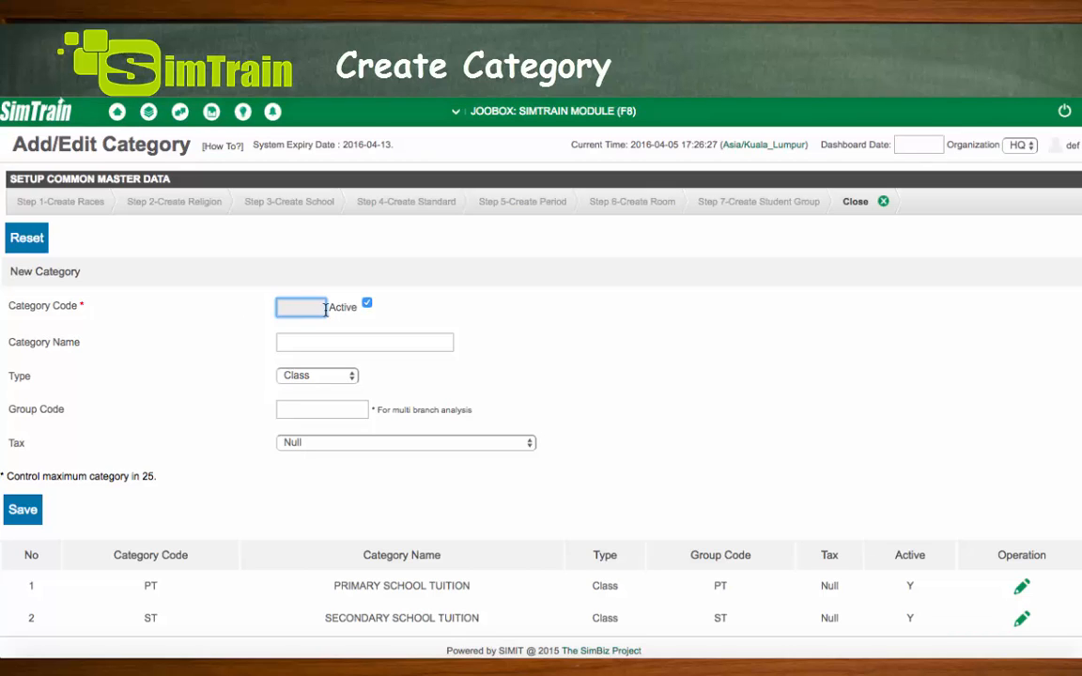
pyautogui.click(316, 376)
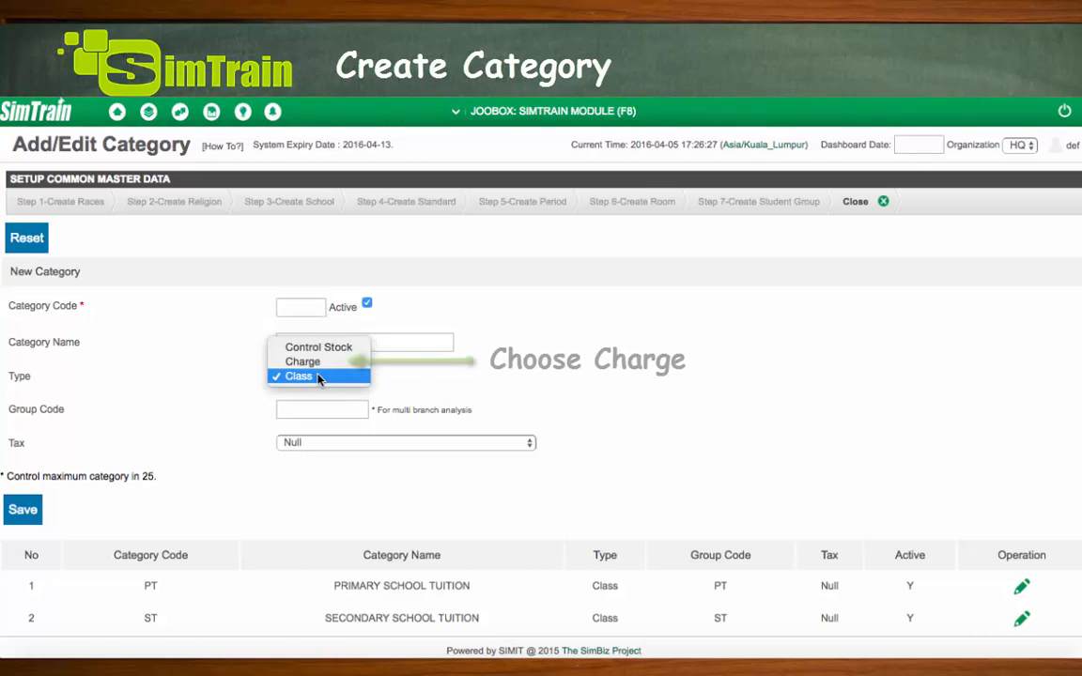
pyautogui.click(316, 363)
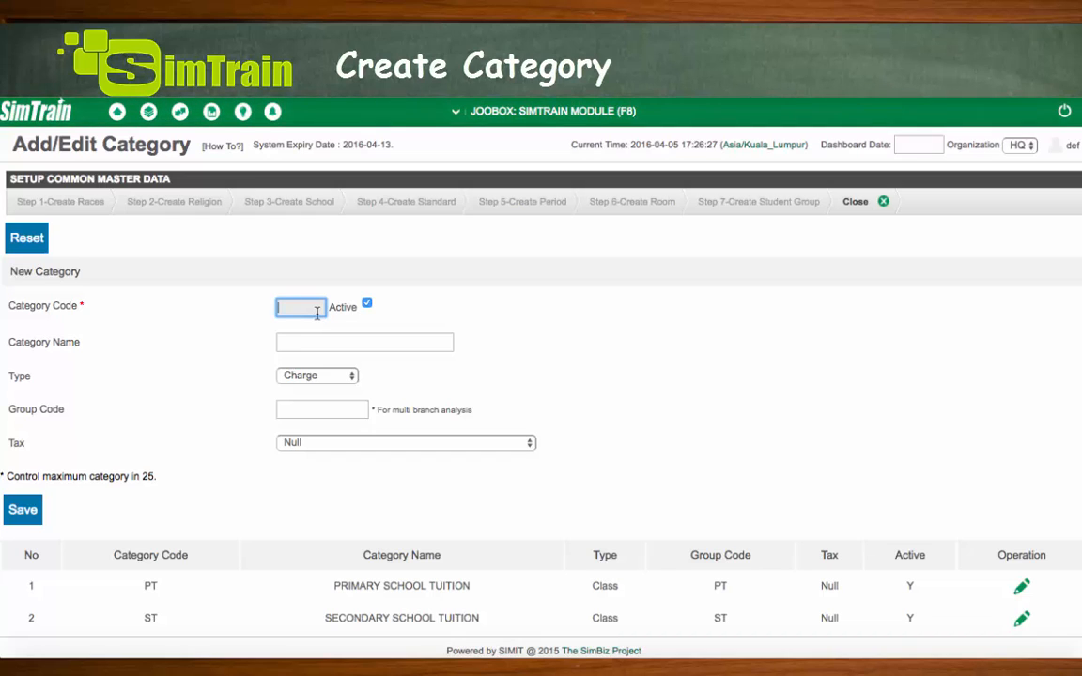
pyautogui.write('MF')
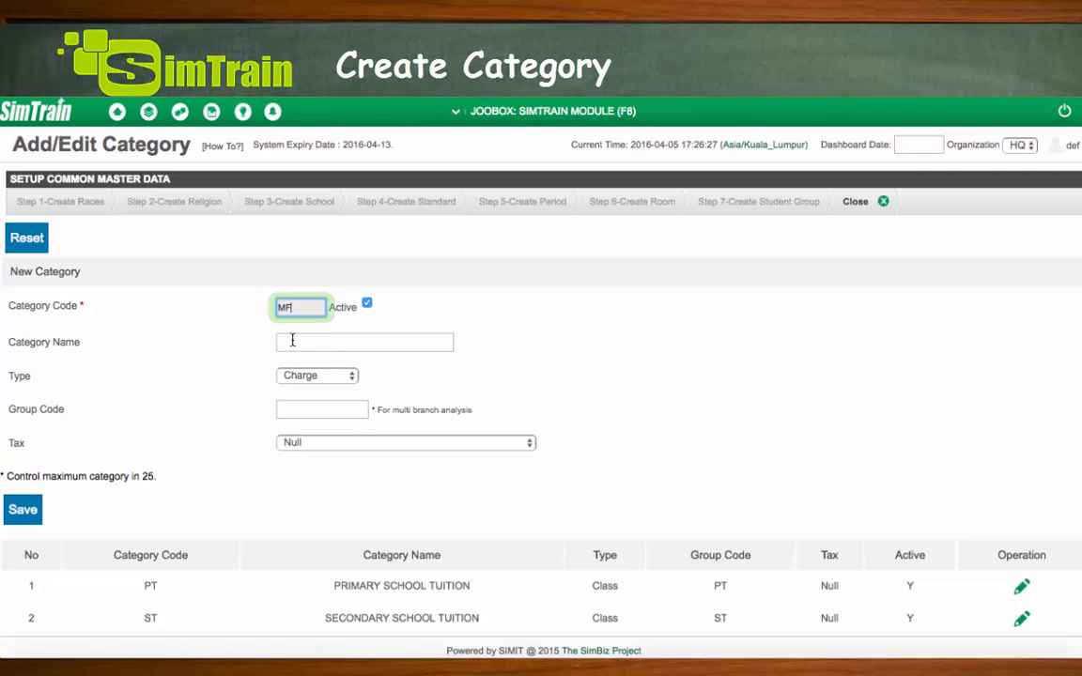
pyautogui.click(292, 341)
pyautogui.write('MA')
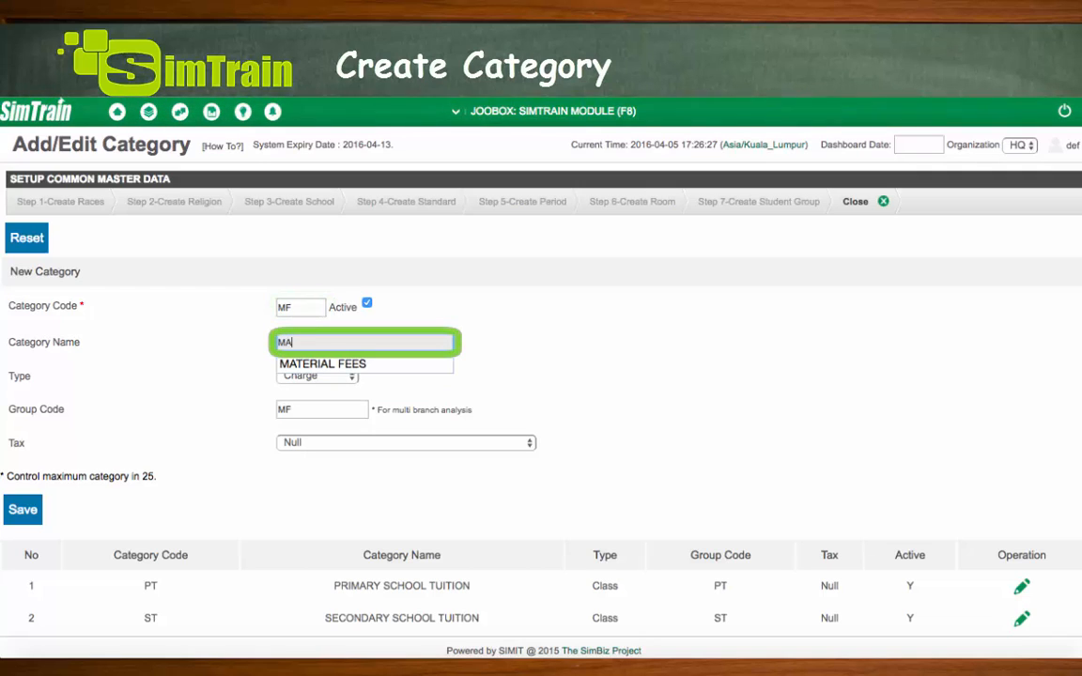
pyautogui.write('TERIAL FEES')
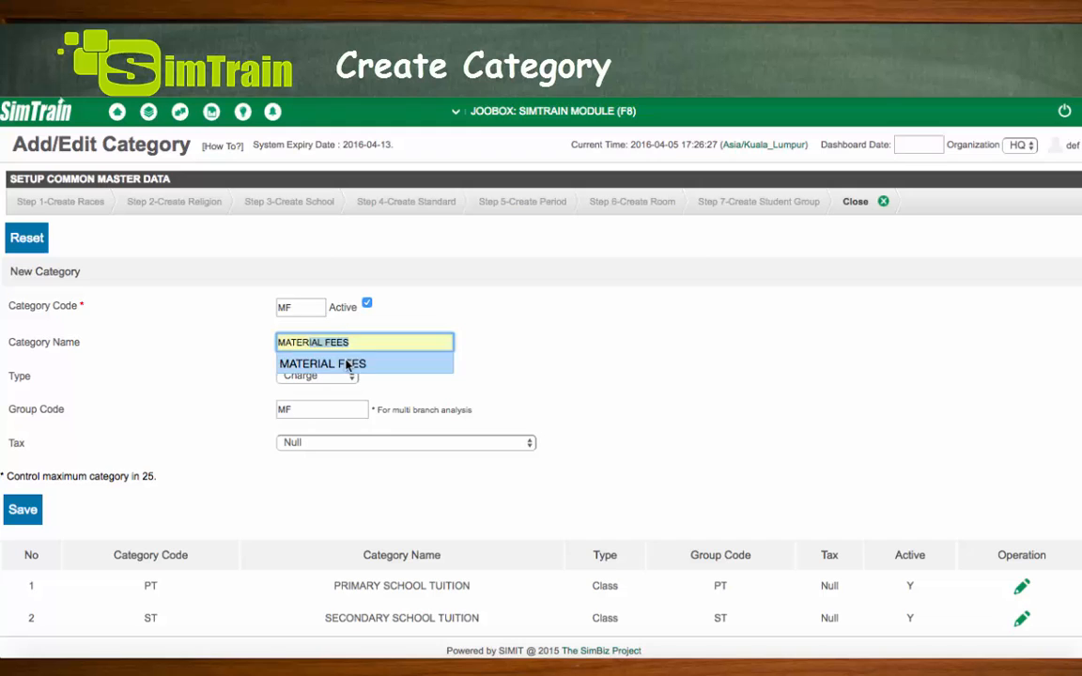
pyautogui.click(346, 363)
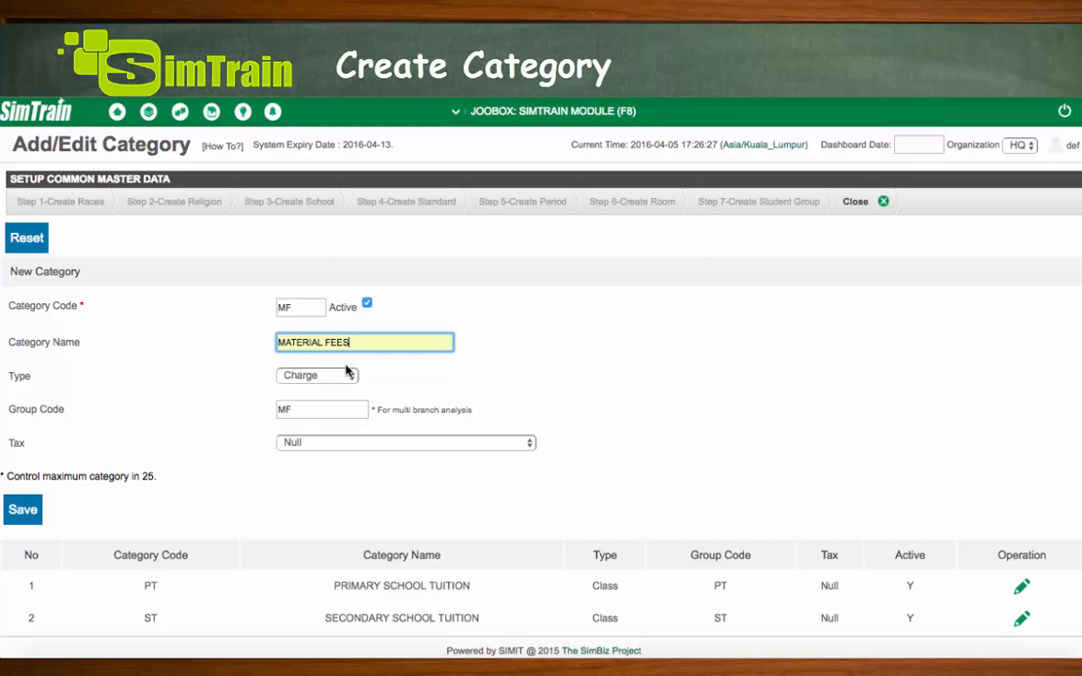
pyautogui.click(25, 511)
pyautogui.click(696, 303)
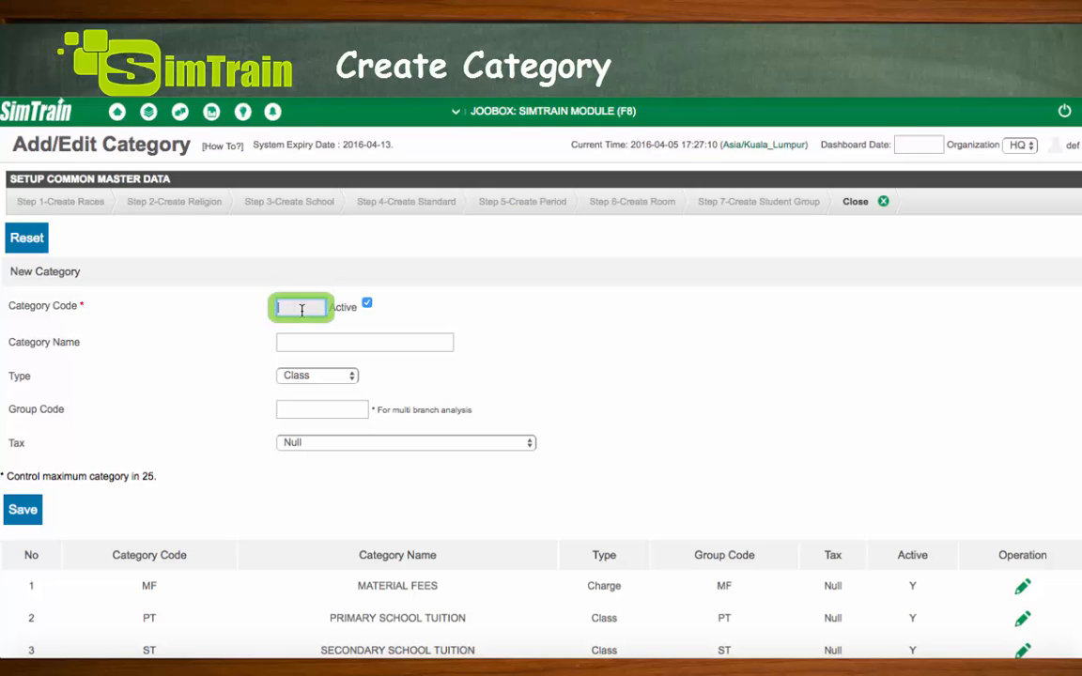
# Add and save a category with code RF, name REGISTRATION FEES and type Charge
pyautogui.write('RF')
pyautogui.click(368, 344)
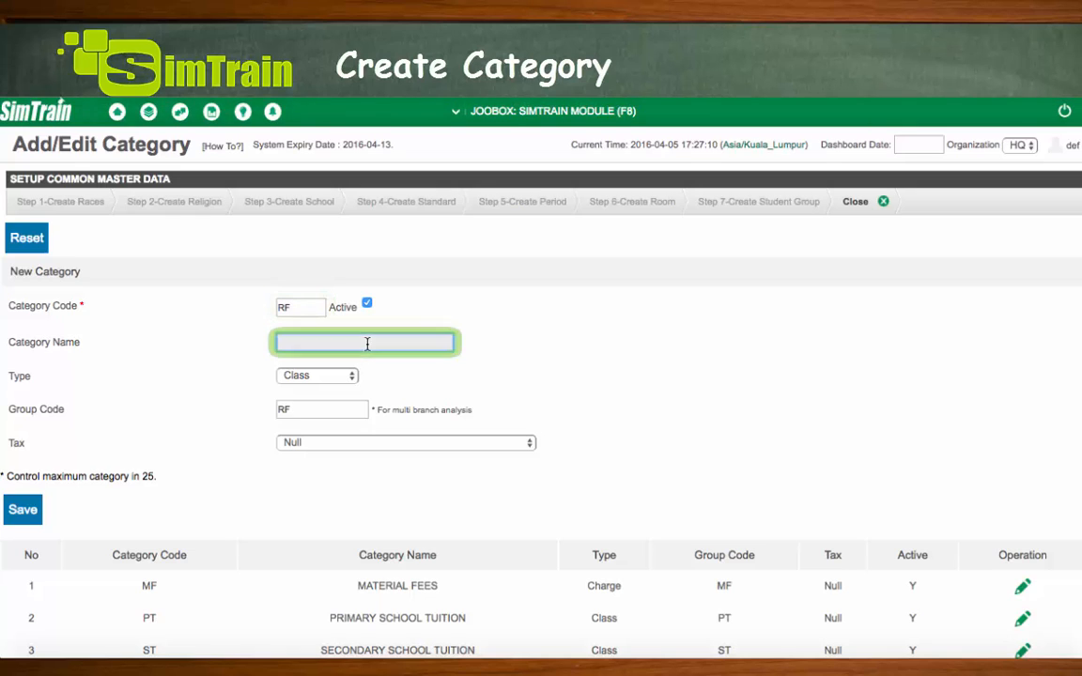
pyautogui.write('REGISTRATION FEES')
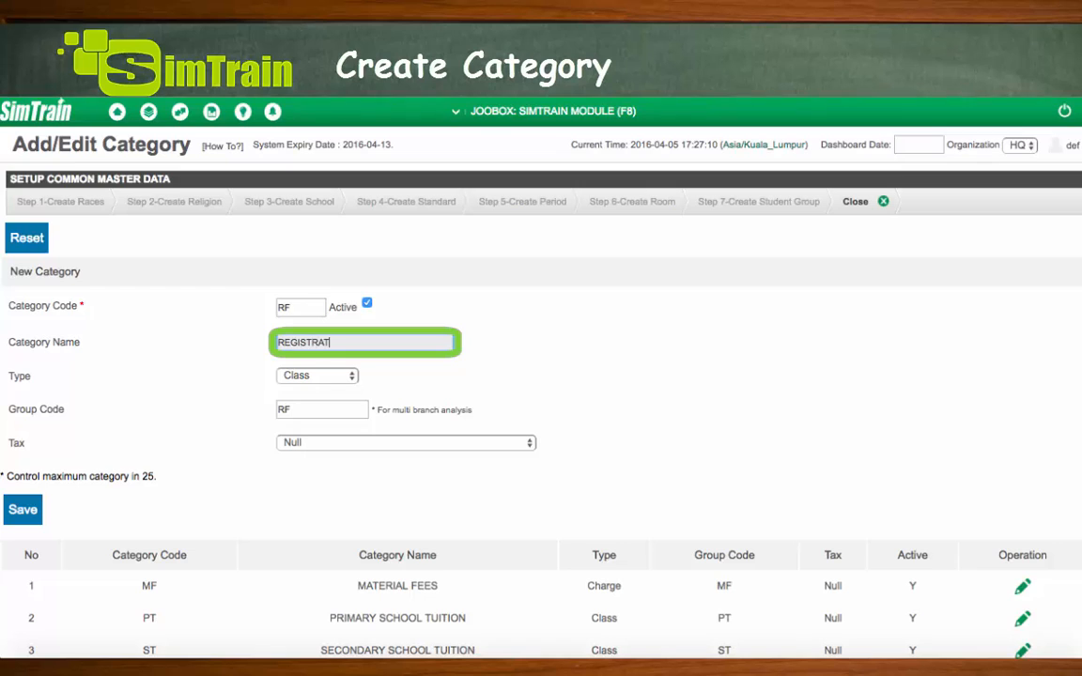
pyautogui.click(316, 376)
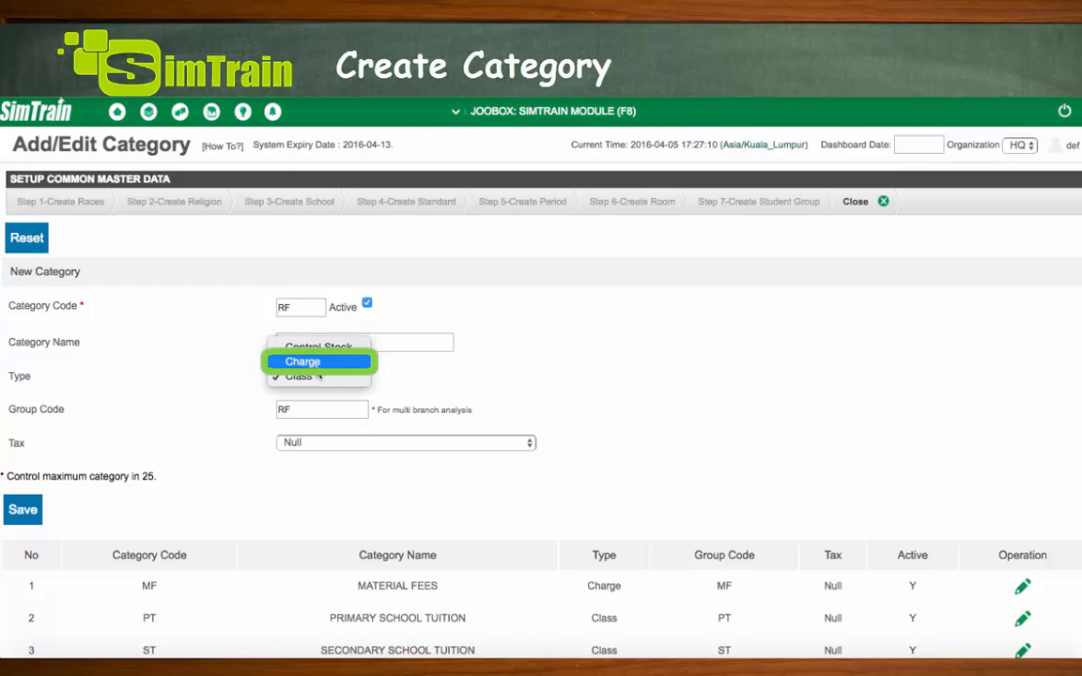
pyautogui.click(310, 363)
pyautogui.click(44, 512)
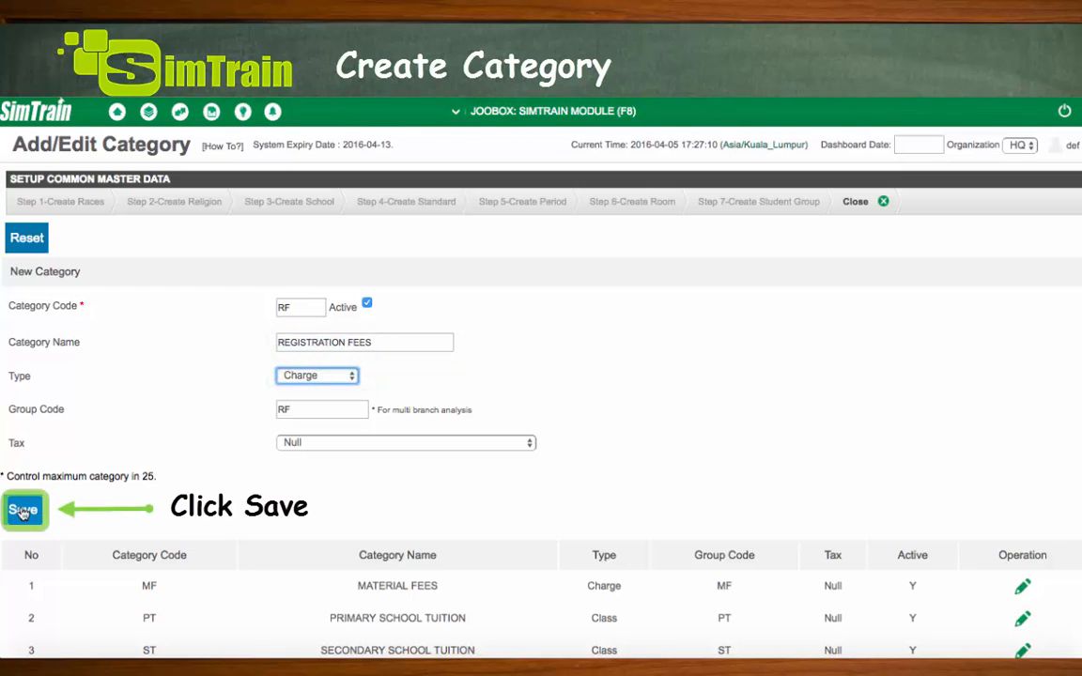
pyautogui.press('Return')
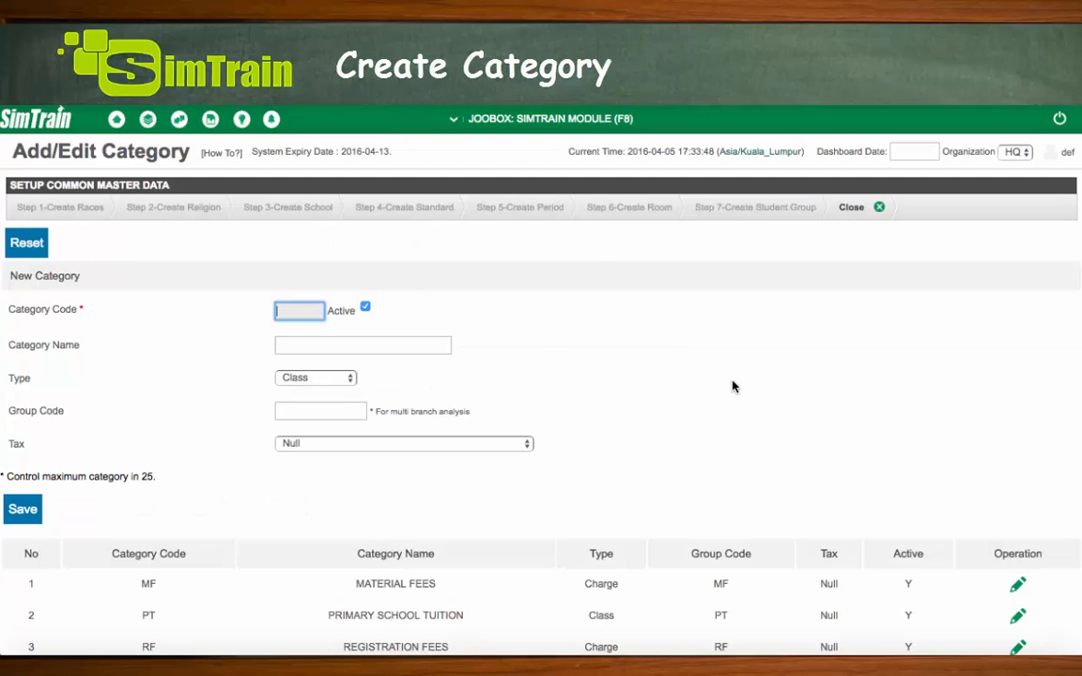
# Create and save a category of type Control Stock with BOOK as both its code and its name
pyautogui.click(331, 379)
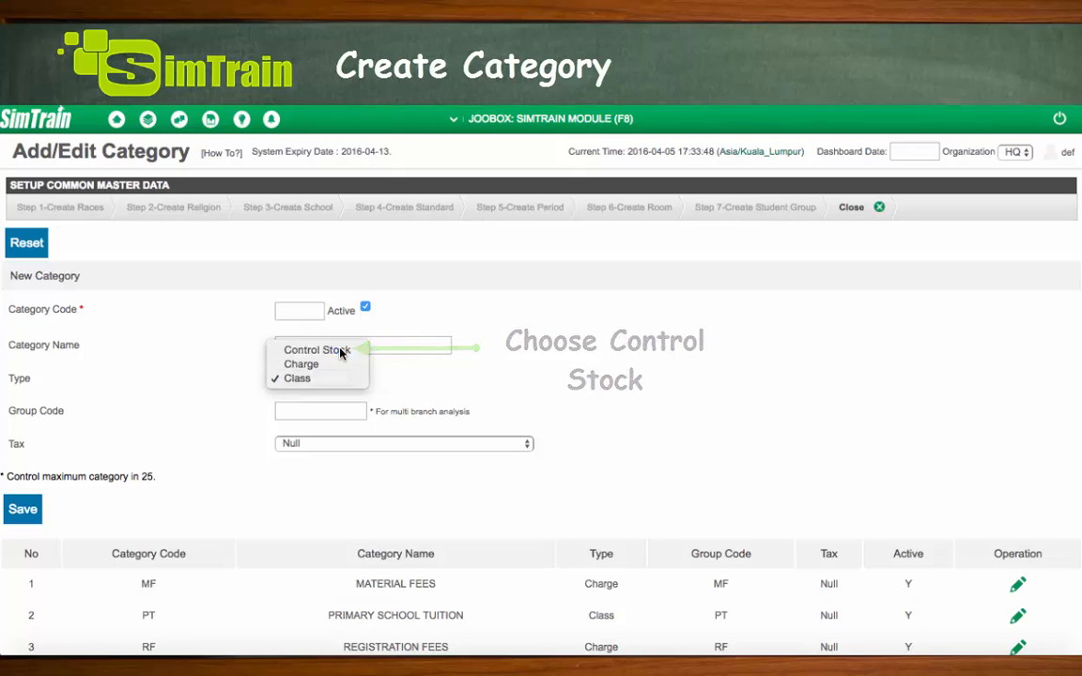
pyautogui.click(342, 349)
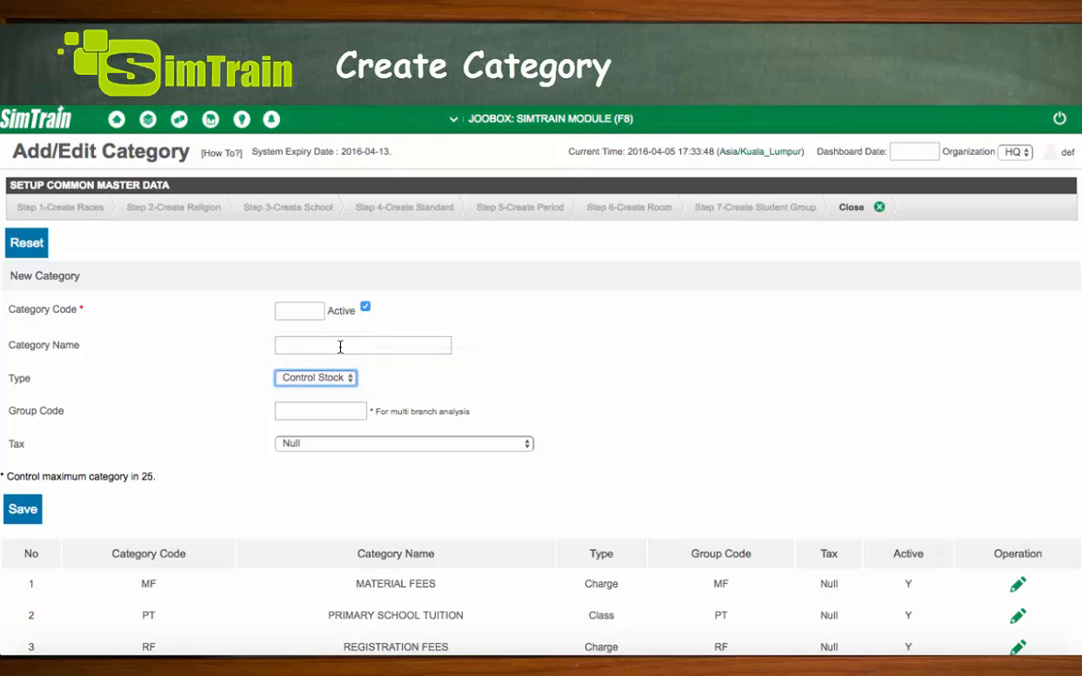
pyautogui.click(296, 310)
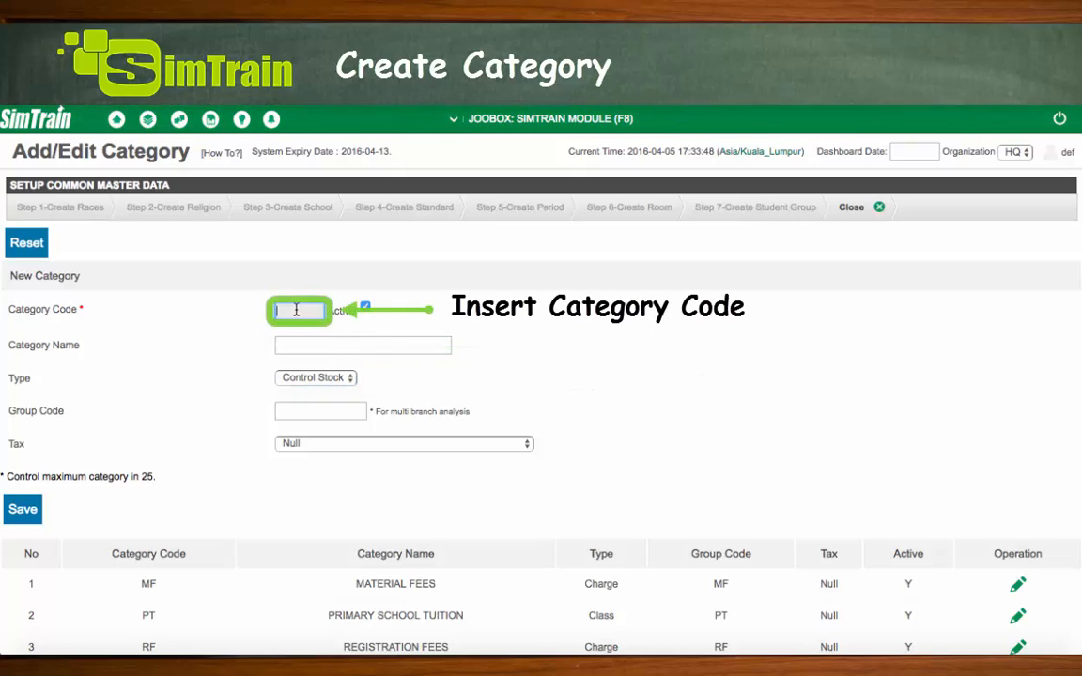
pyautogui.write('B')
pyautogui.press('BackSpace')
pyautogui.write('B')
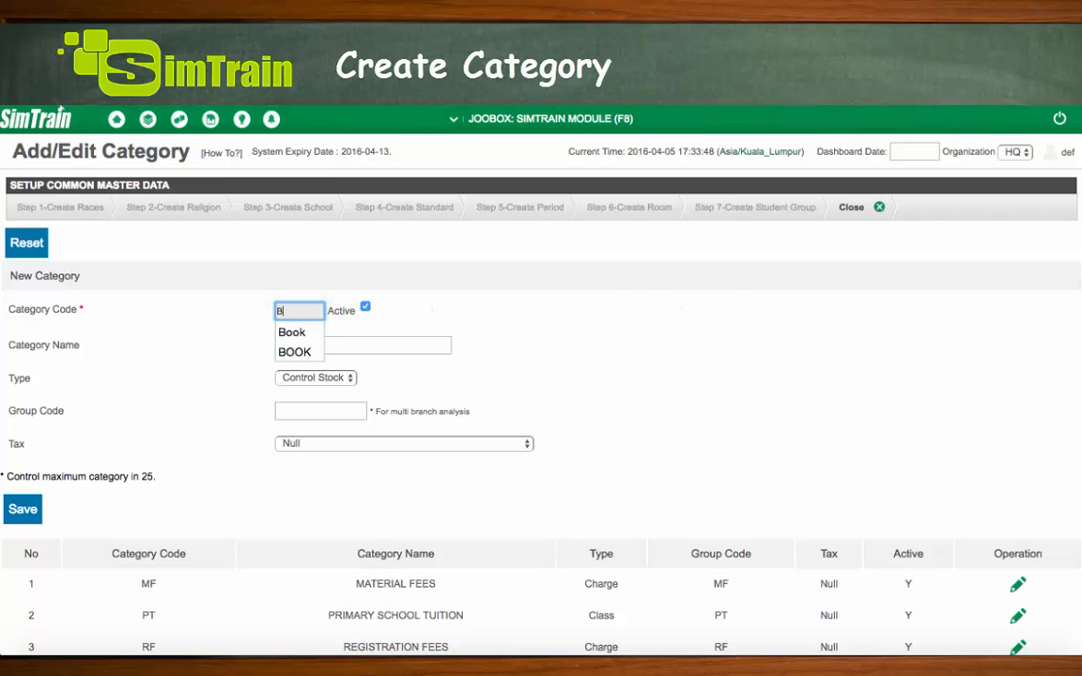
pyautogui.write('OOK')
pyautogui.click(353, 346)
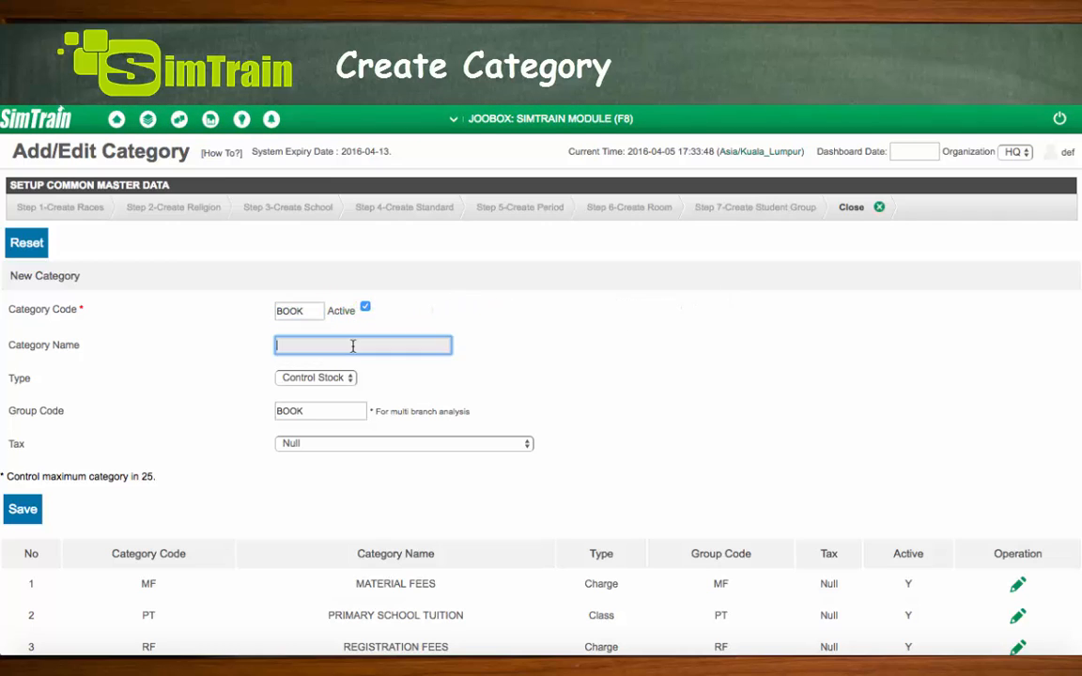
pyautogui.write('BOOK')
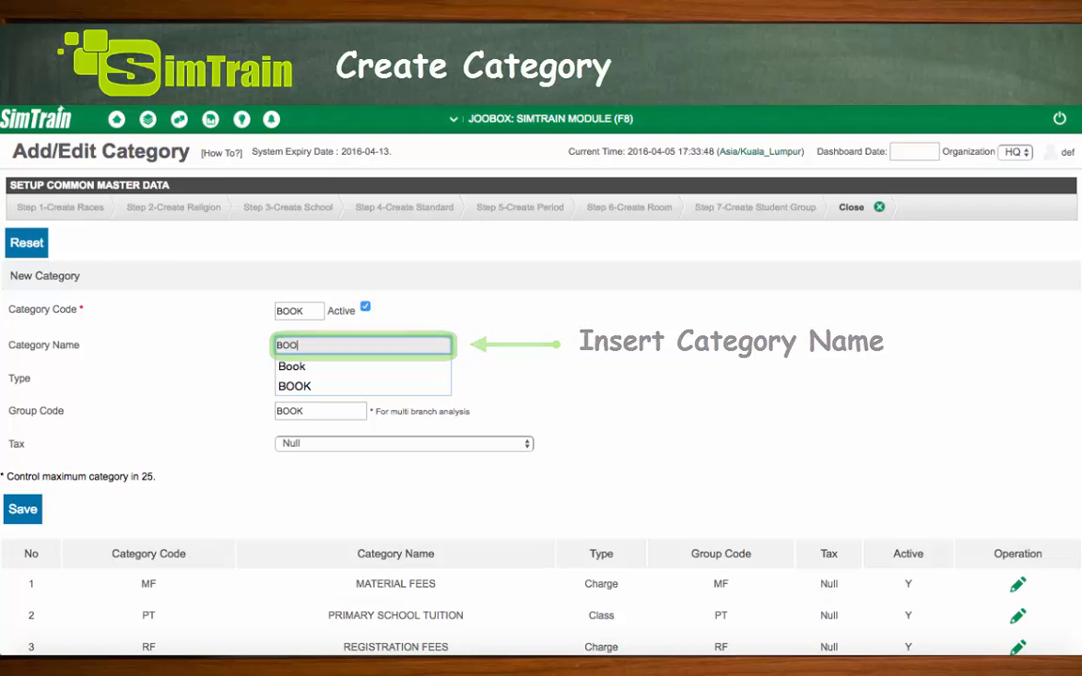
pyautogui.click(26, 508)
pyautogui.press('Return')
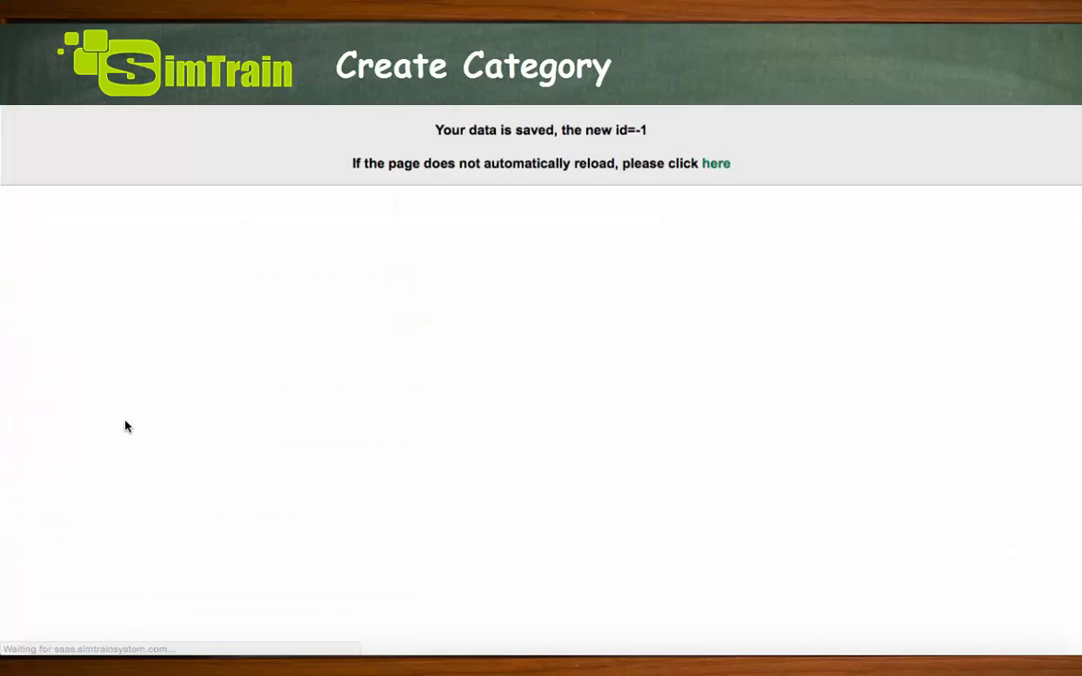
# Create and save a category with code STA, name STATIONERIES and type Control Stock
pyautogui.write('STA')
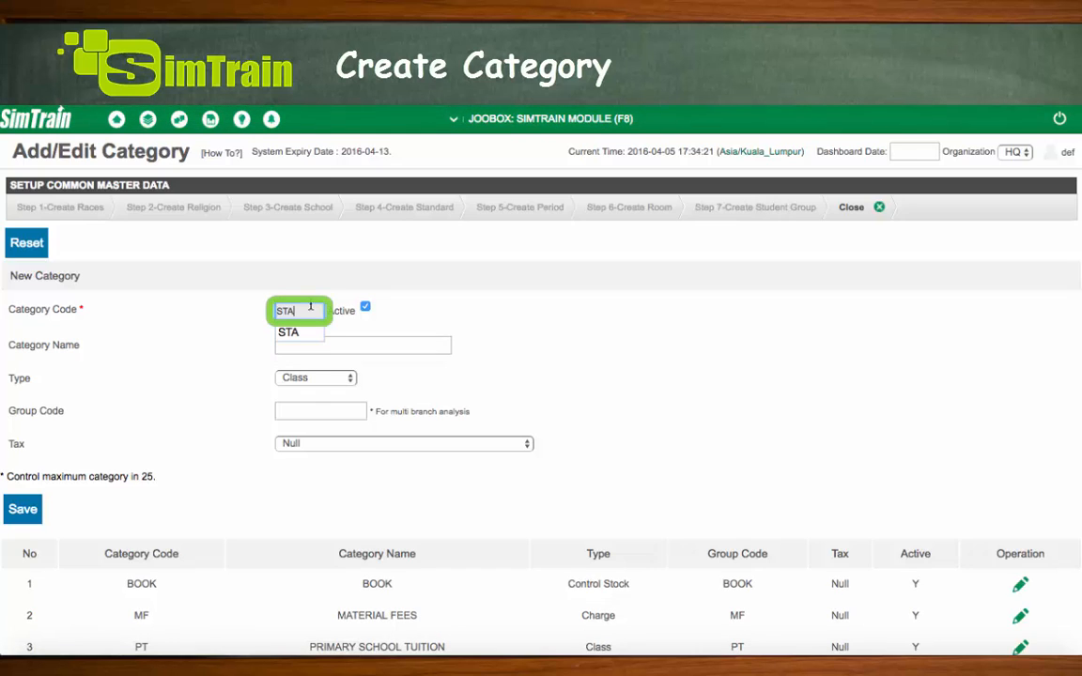
pyautogui.click(319, 377)
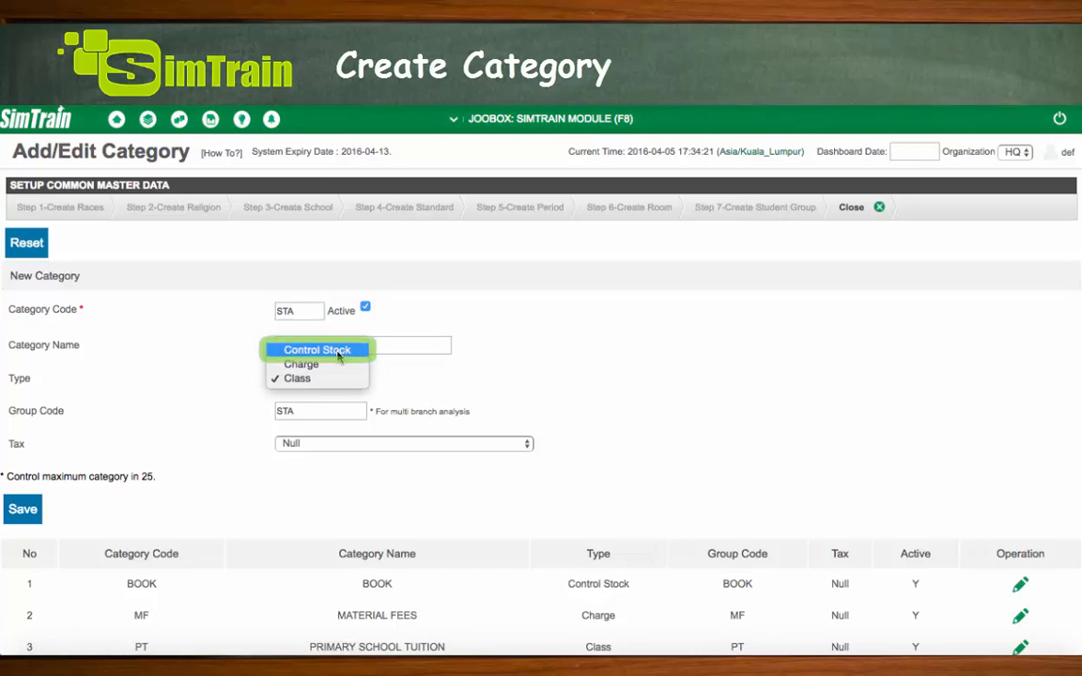
pyautogui.click(338, 350)
pyautogui.click(330, 347)
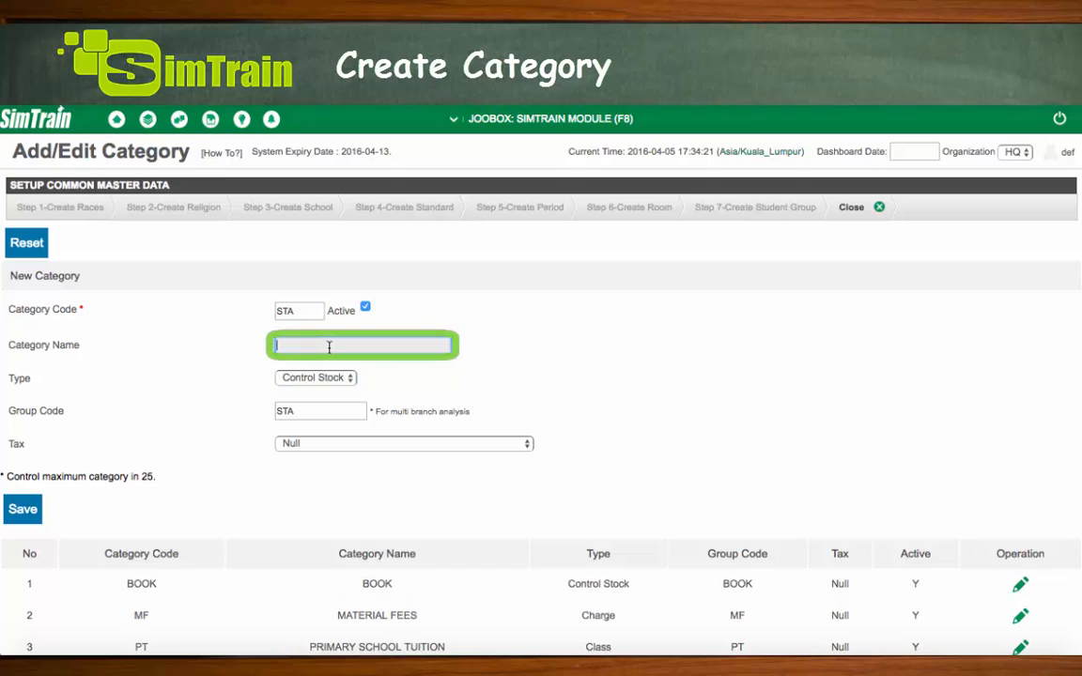
pyautogui.write('stat')
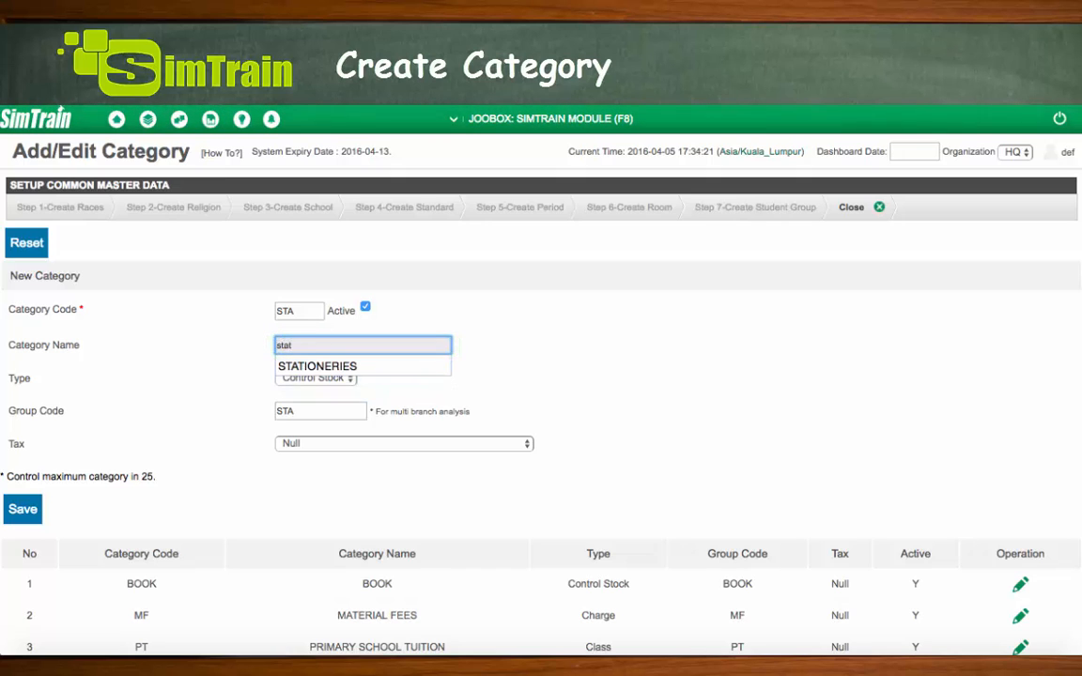
pyautogui.click(319, 364)
pyautogui.click(24, 509)
pyautogui.press('Return')
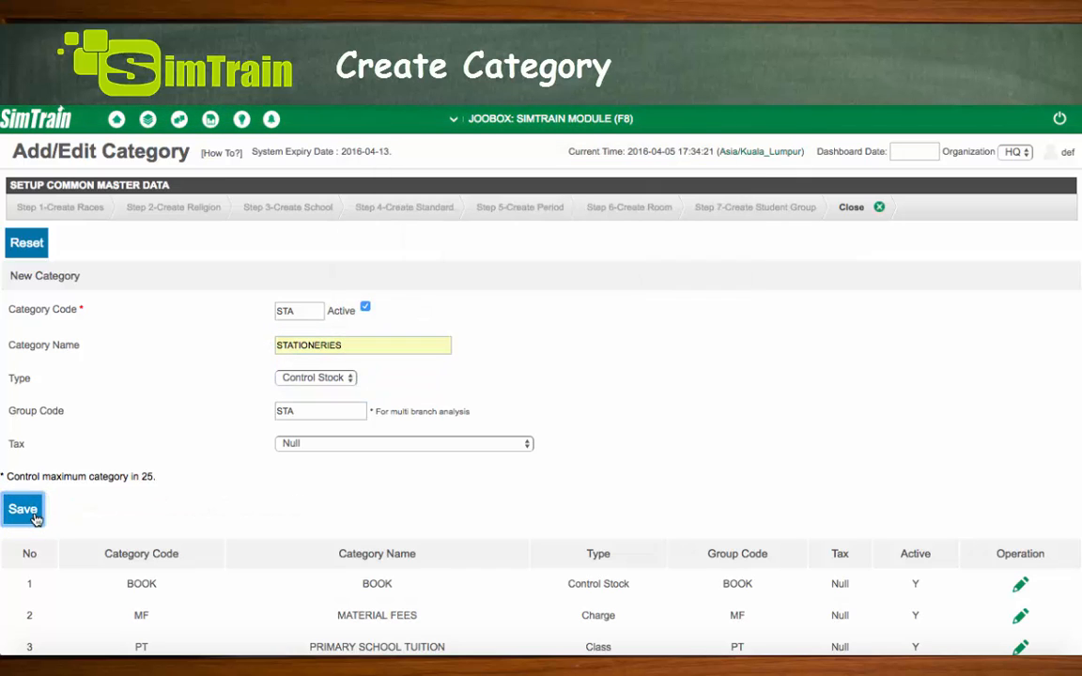
pyautogui.scroll(-3, 295, 550)
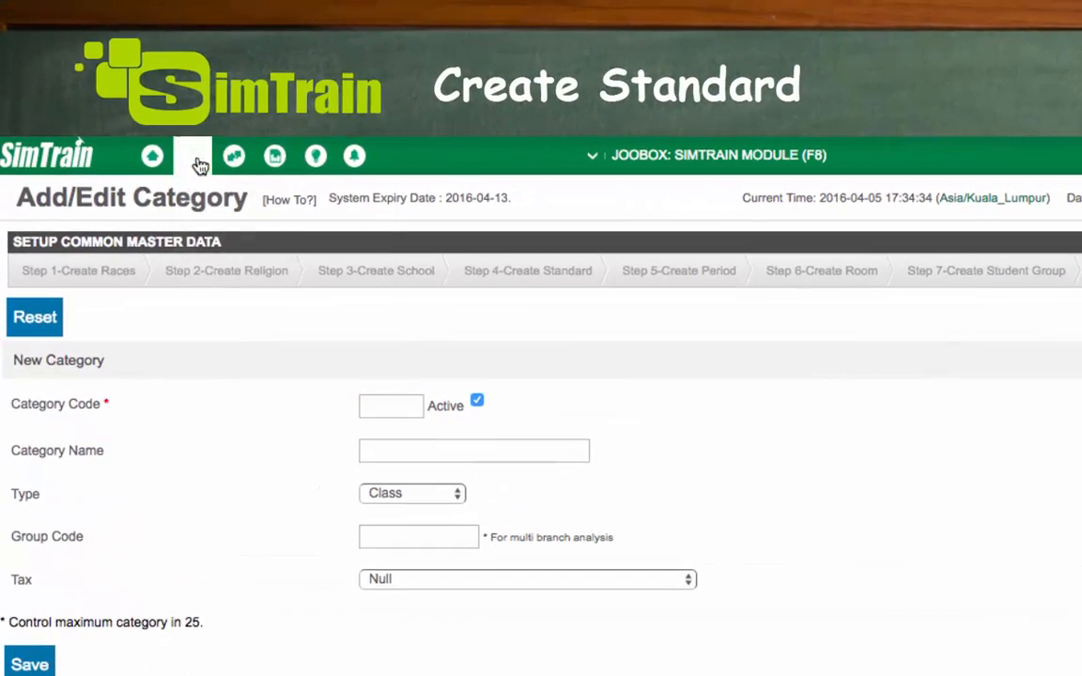
# Open the Add/Edit Standard page of the secondary master data
pyautogui.click(186, 154)
pyautogui.moveTo(319, 248)
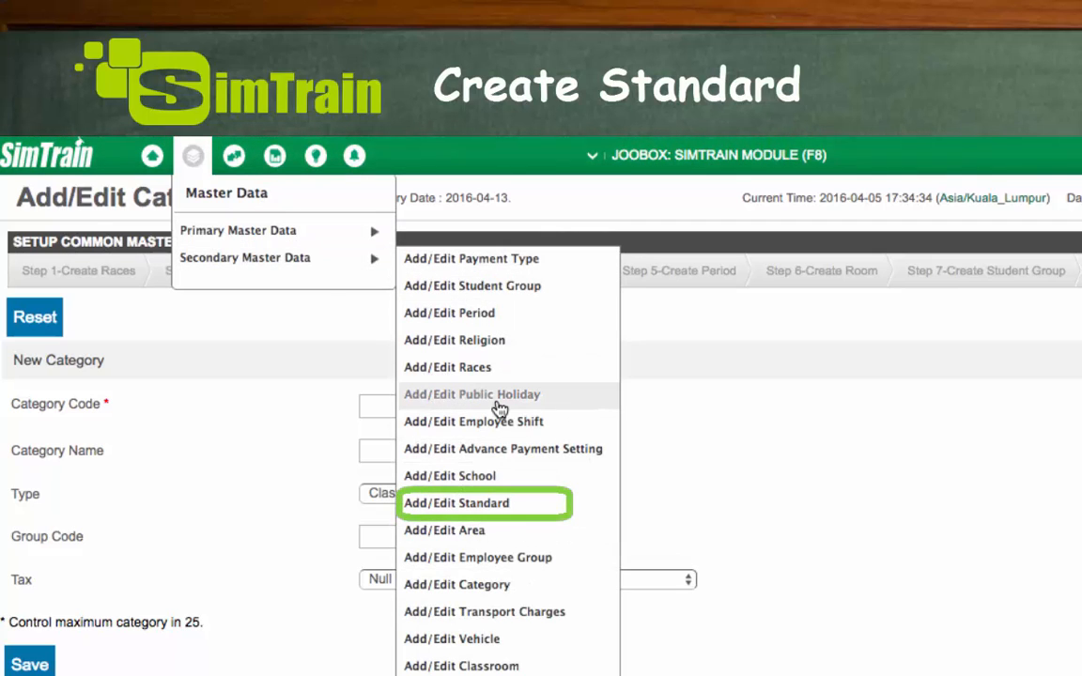
pyautogui.click(522, 507)
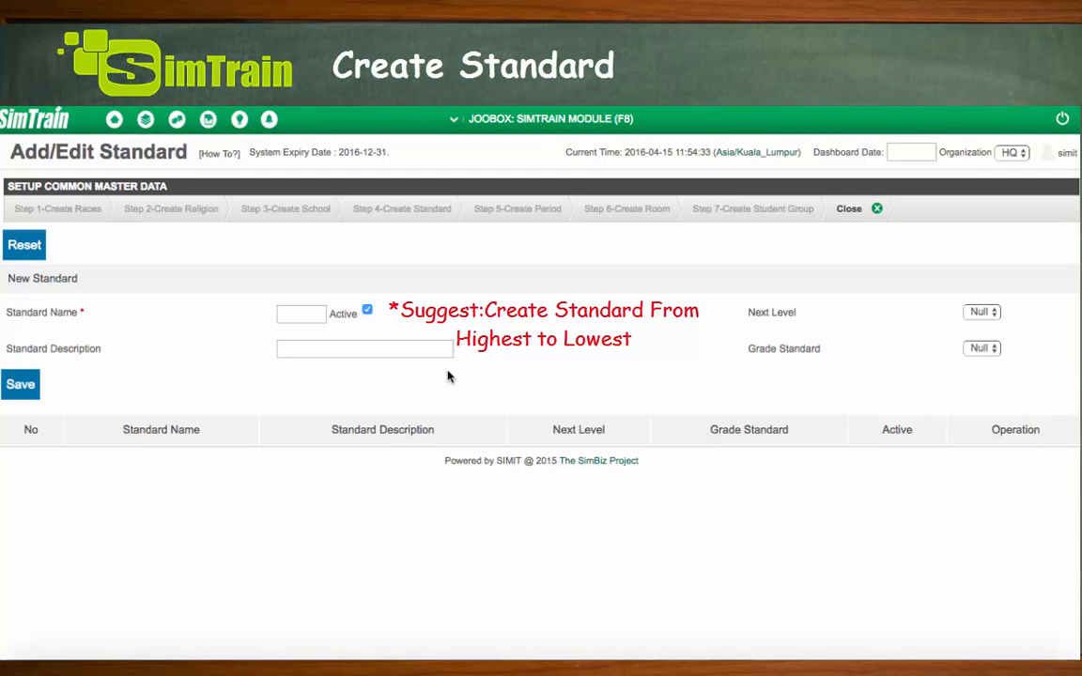
# Create and save a standard named F5 with the description Form 5
pyautogui.click(299, 314)
pyautogui.write('F5')
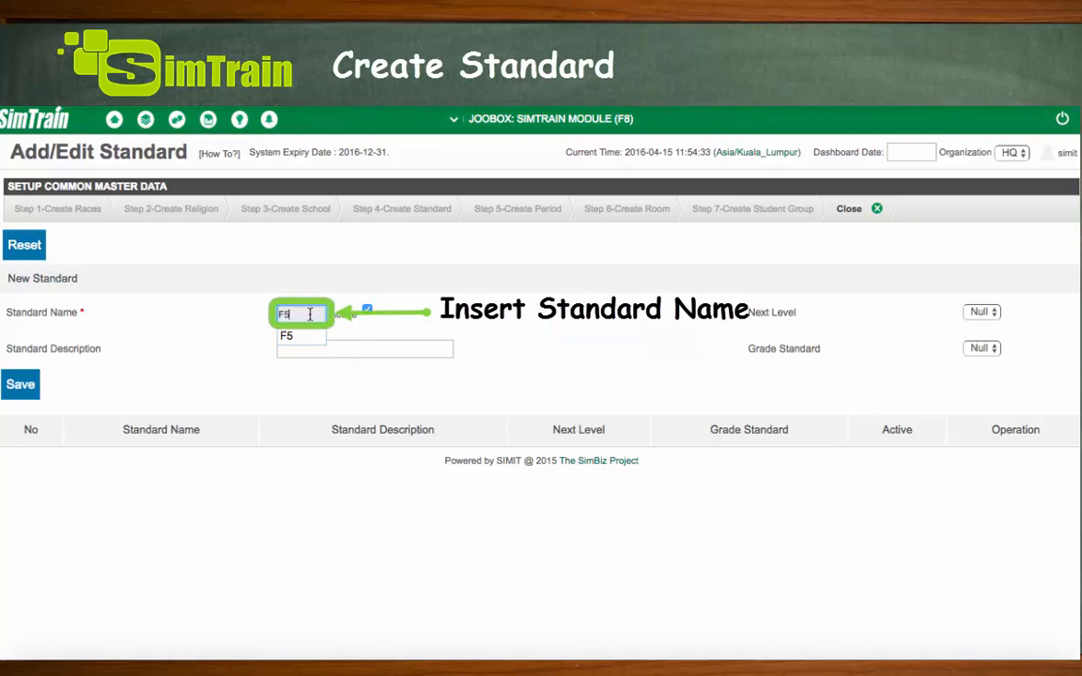
pyautogui.click(380, 340)
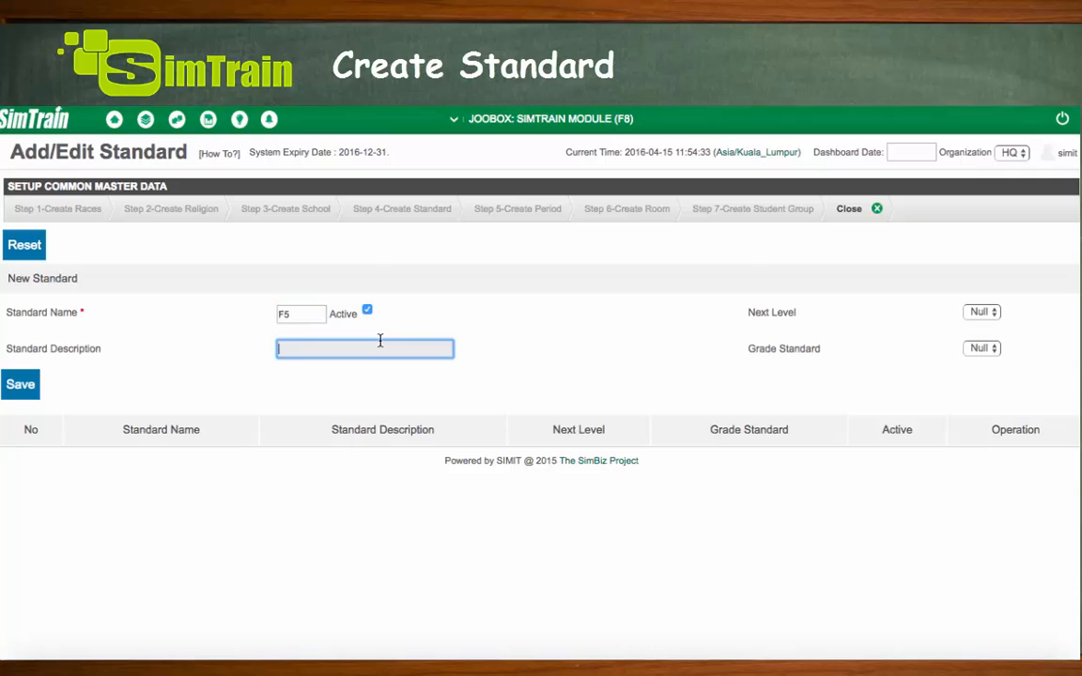
pyautogui.write('F')
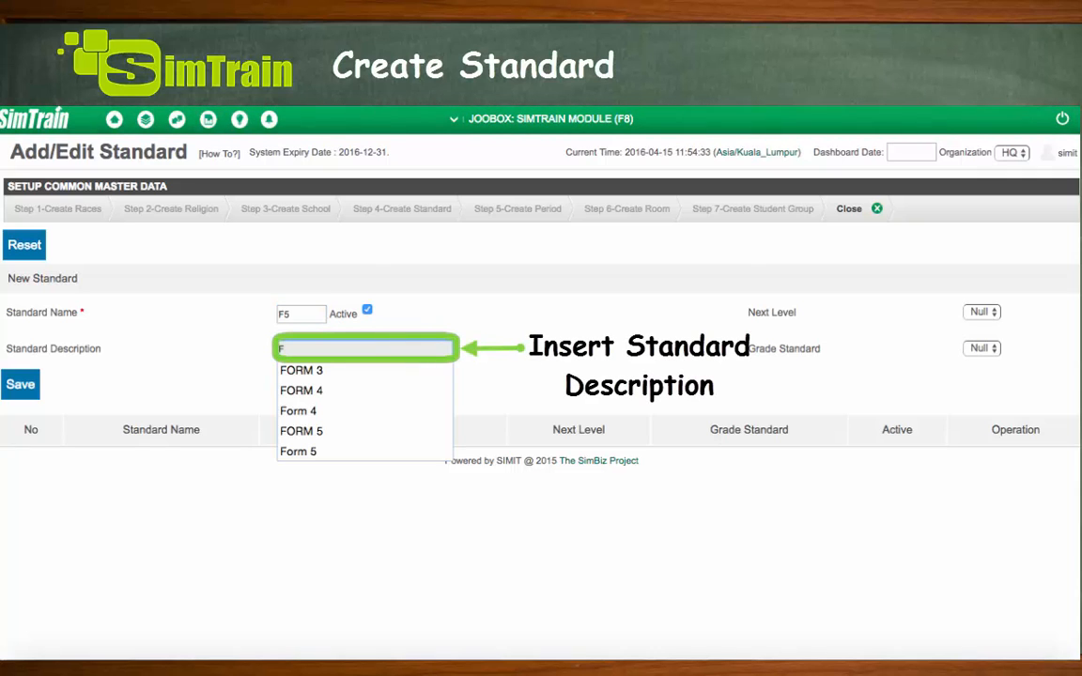
pyautogui.write('orm 5')
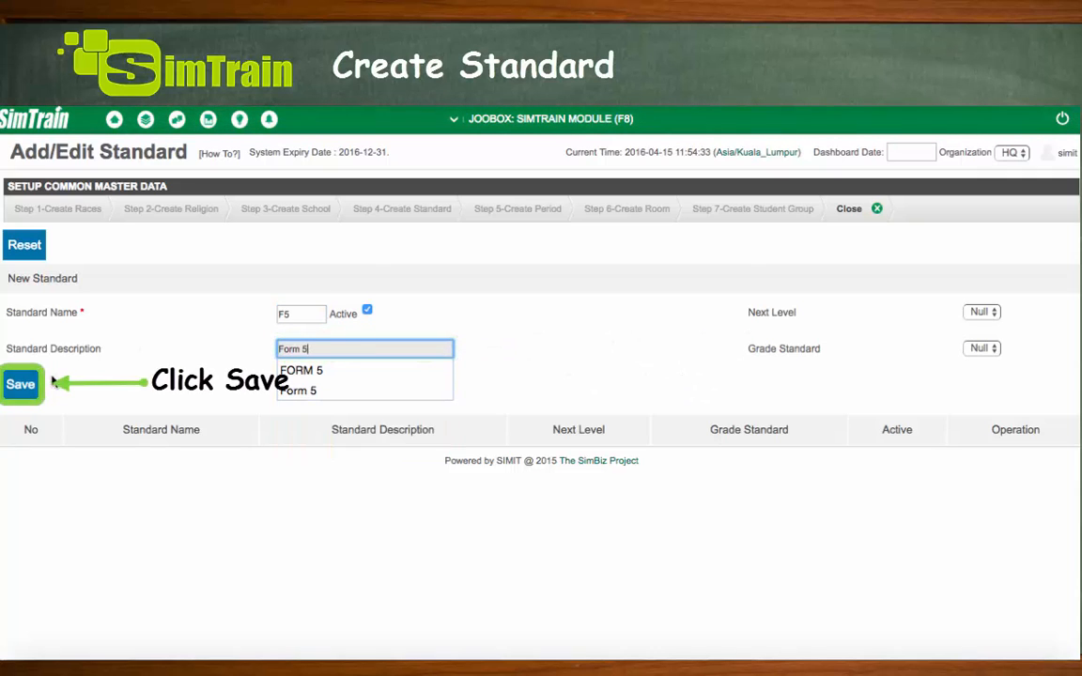
pyautogui.click(20, 385)
pyautogui.click(649, 271)
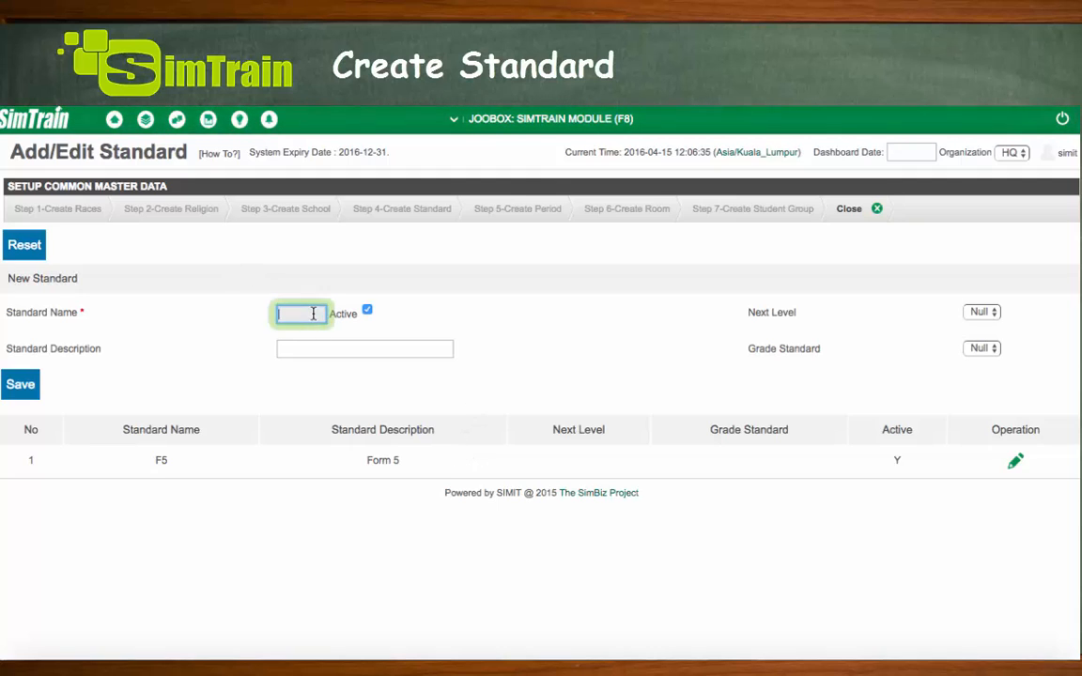
# Add and save standard F4 with the description Form 4 and F5 as its next level
pyautogui.write('F4')
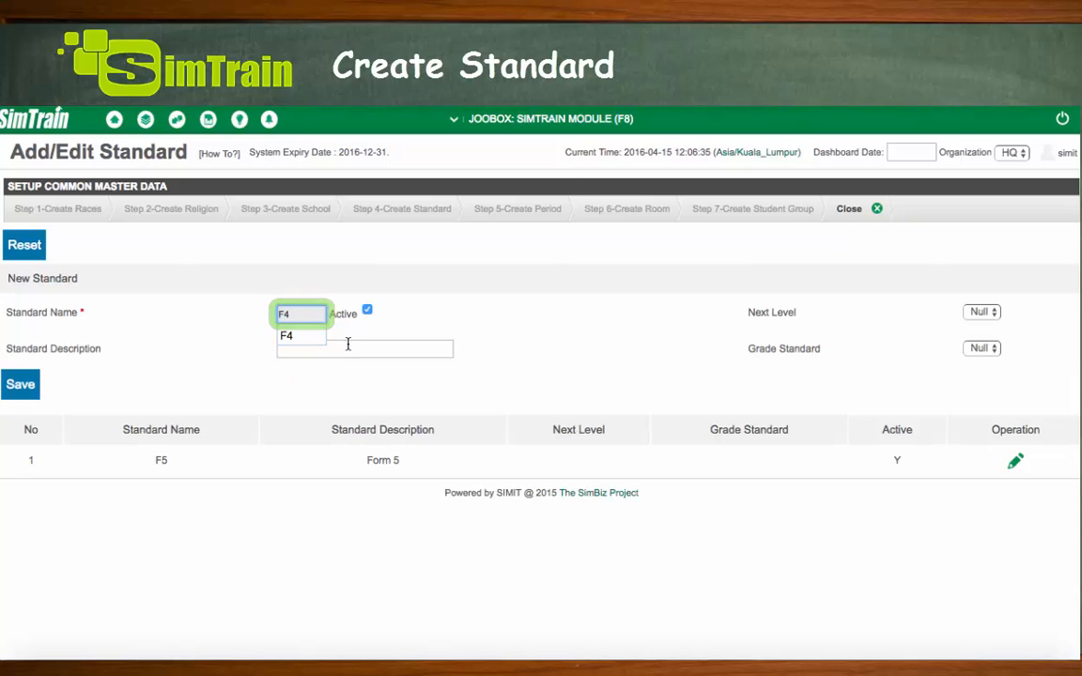
pyautogui.click(347, 348)
pyautogui.write('Form 4')
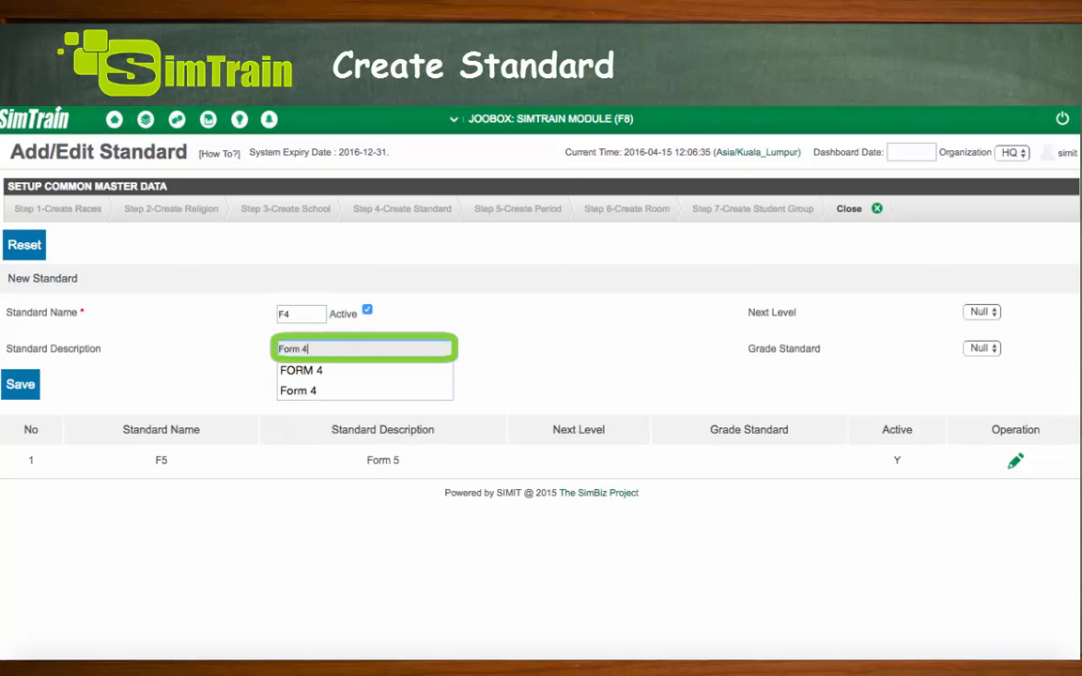
pyautogui.click(981, 312)
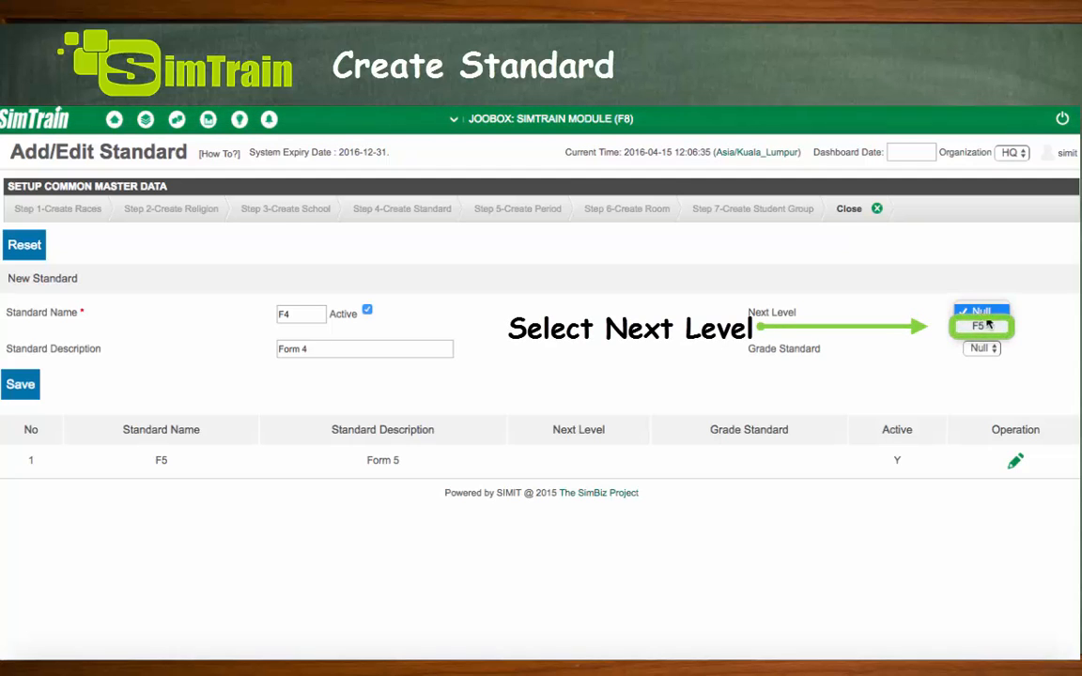
pyautogui.click(981, 324)
pyautogui.click(12, 392)
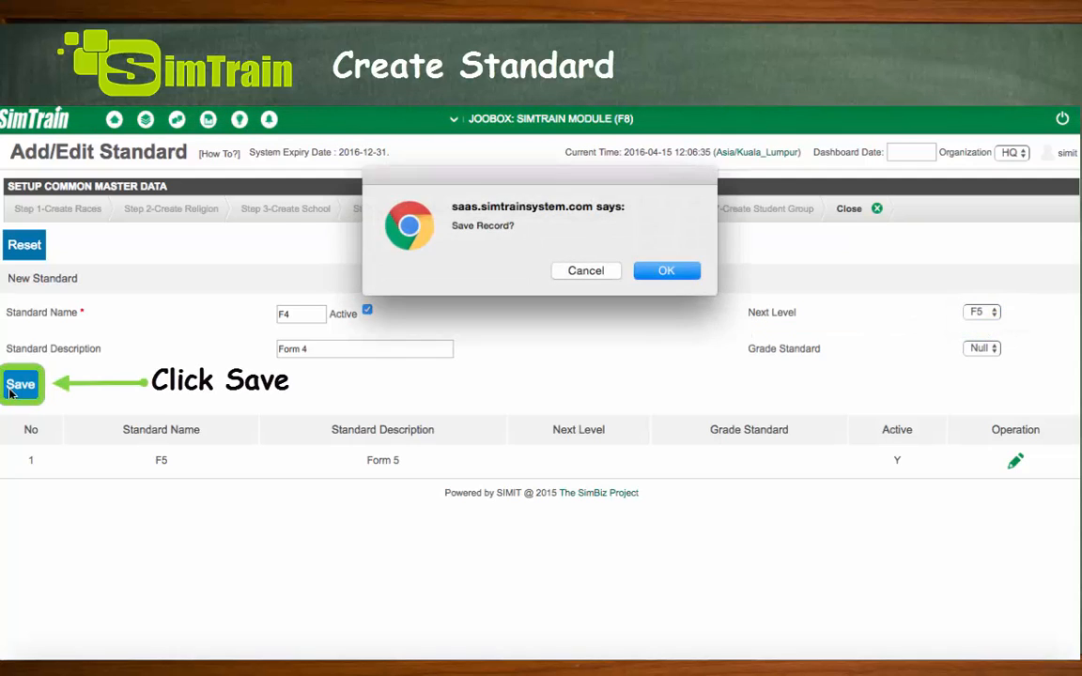
pyautogui.press('Return')
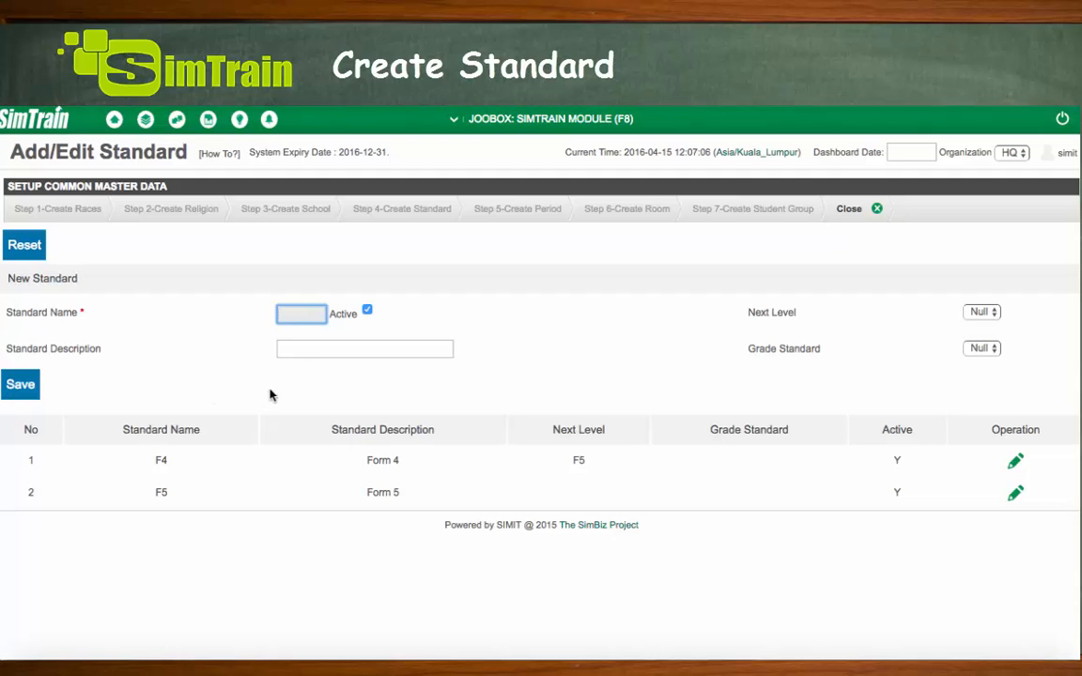
# Create and save standard F3, described as Form 3, with its next level set to F4
pyautogui.write('F3')
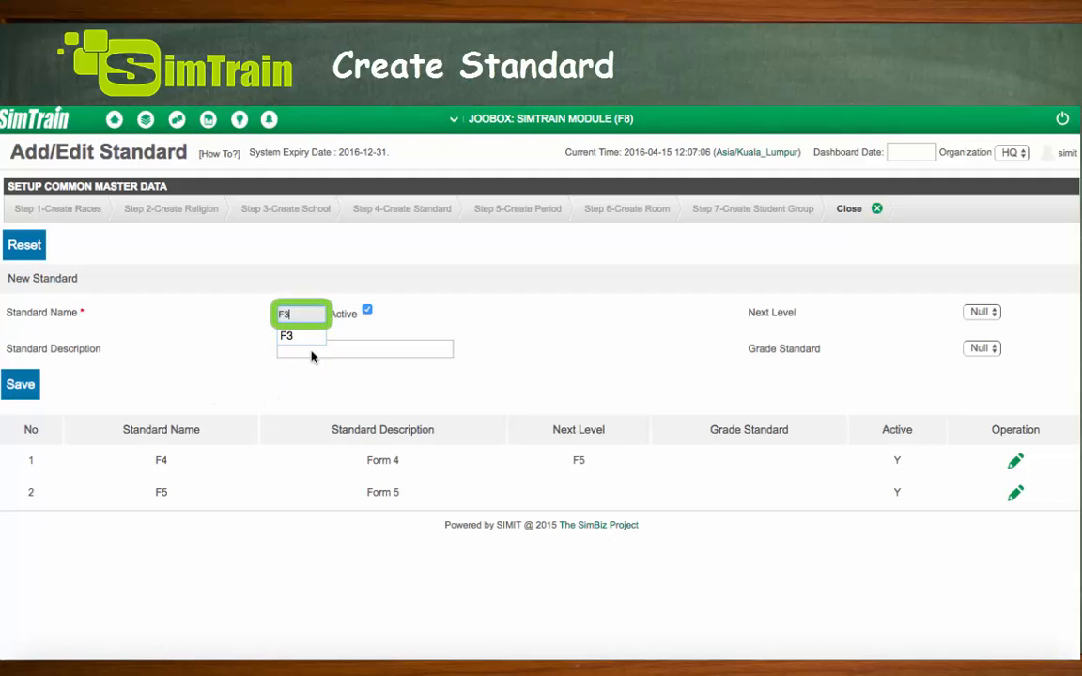
pyautogui.click(362, 350)
pyautogui.write('Form ')
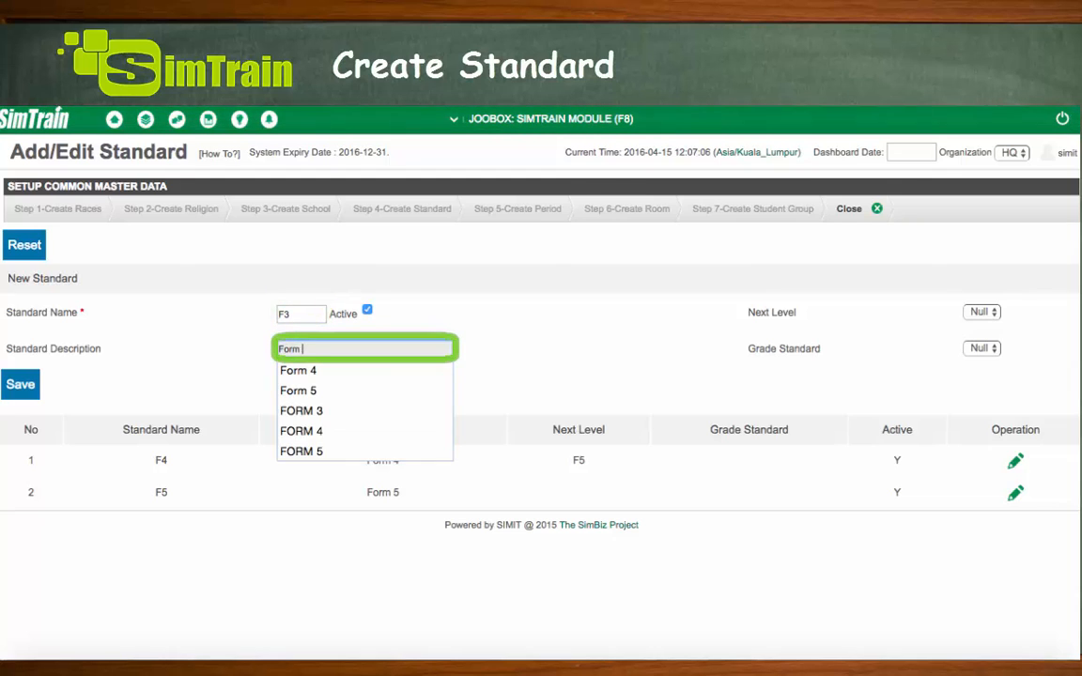
pyautogui.write('3')
pyautogui.click(785, 268)
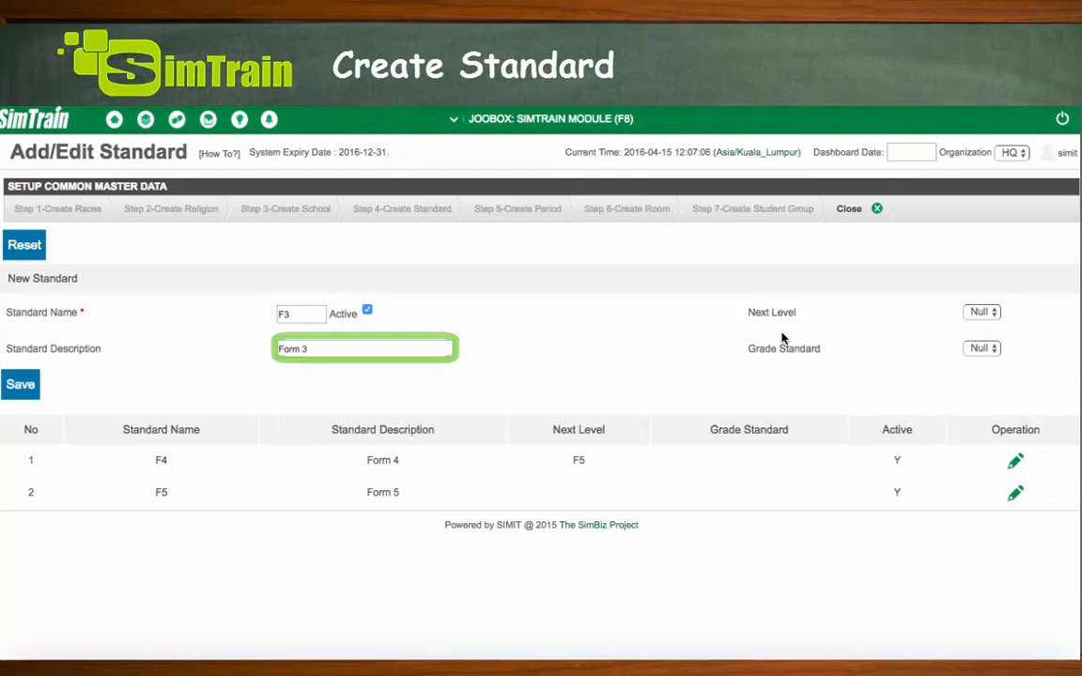
pyautogui.click(977, 311)
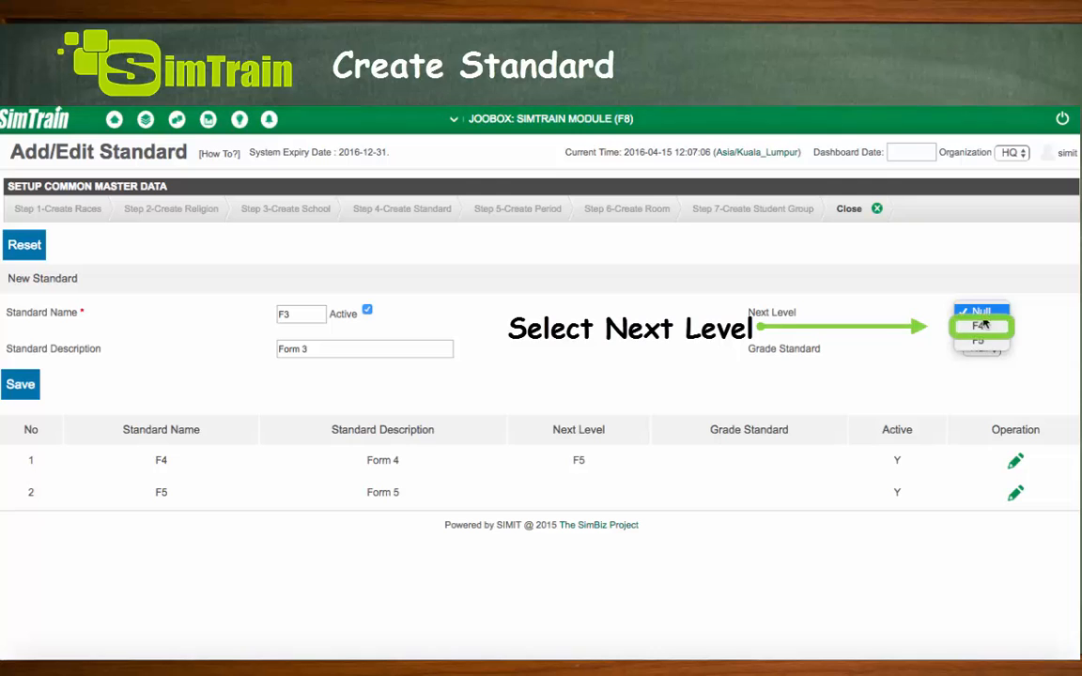
pyautogui.click(977, 326)
pyautogui.click(21, 384)
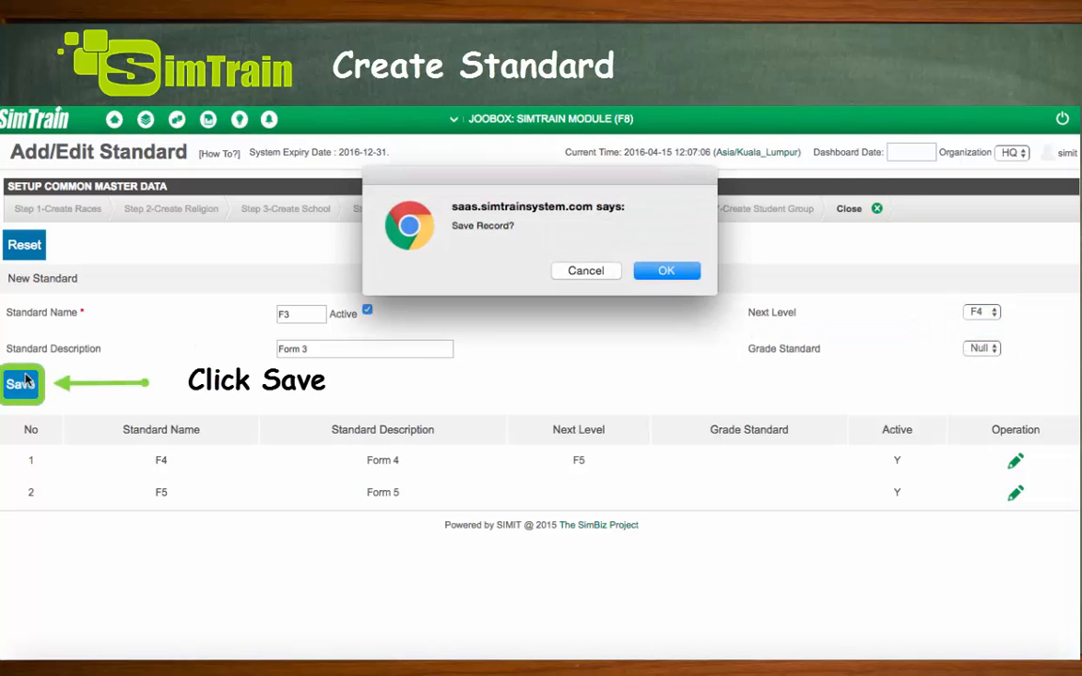
pyautogui.click(668, 270)
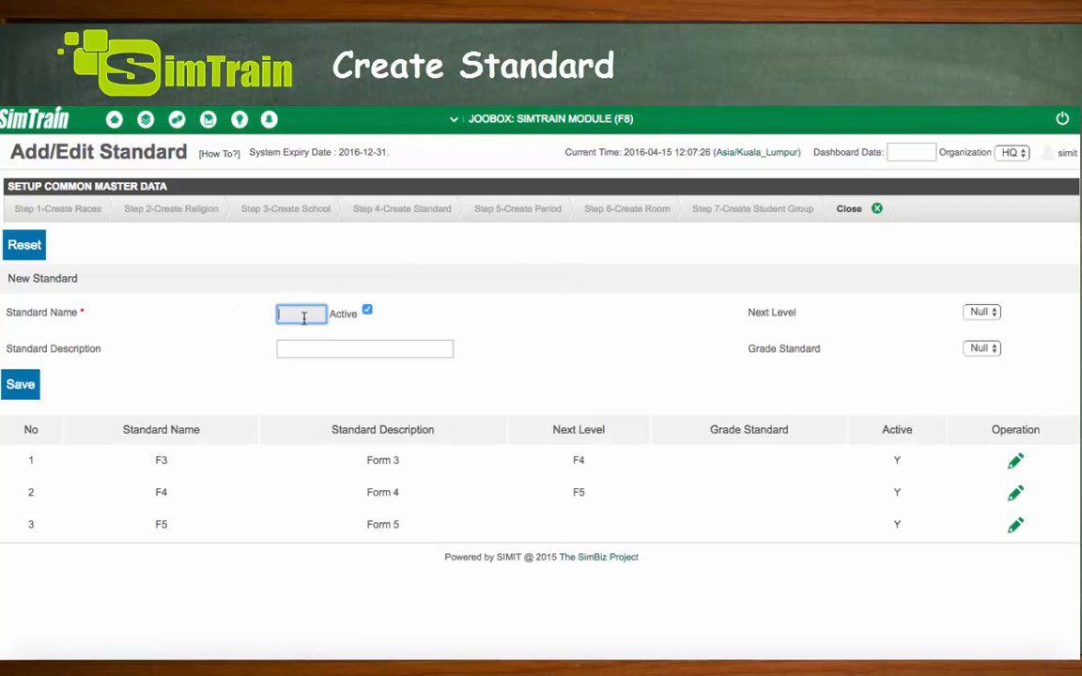
# Add and save a standard named P3 with the description Primary 3 and no next level
pyautogui.write('P3')
pyautogui.click(345, 350)
pyautogui.write('Primary')
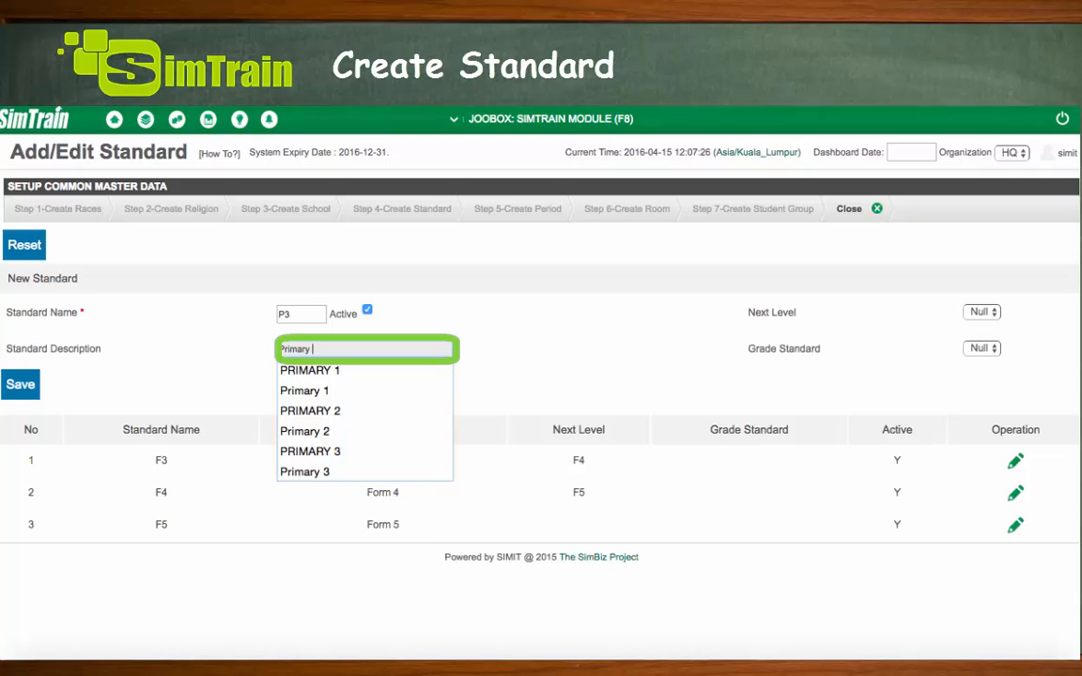
pyautogui.write(' 3')
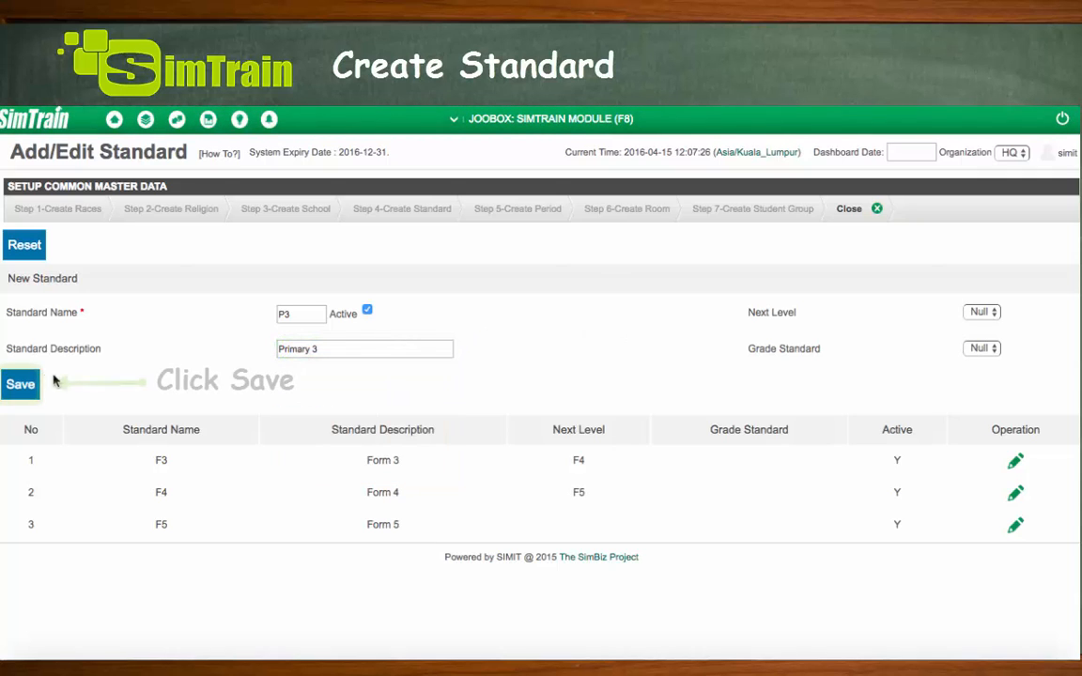
pyautogui.click(26, 387)
pyautogui.press('Return')
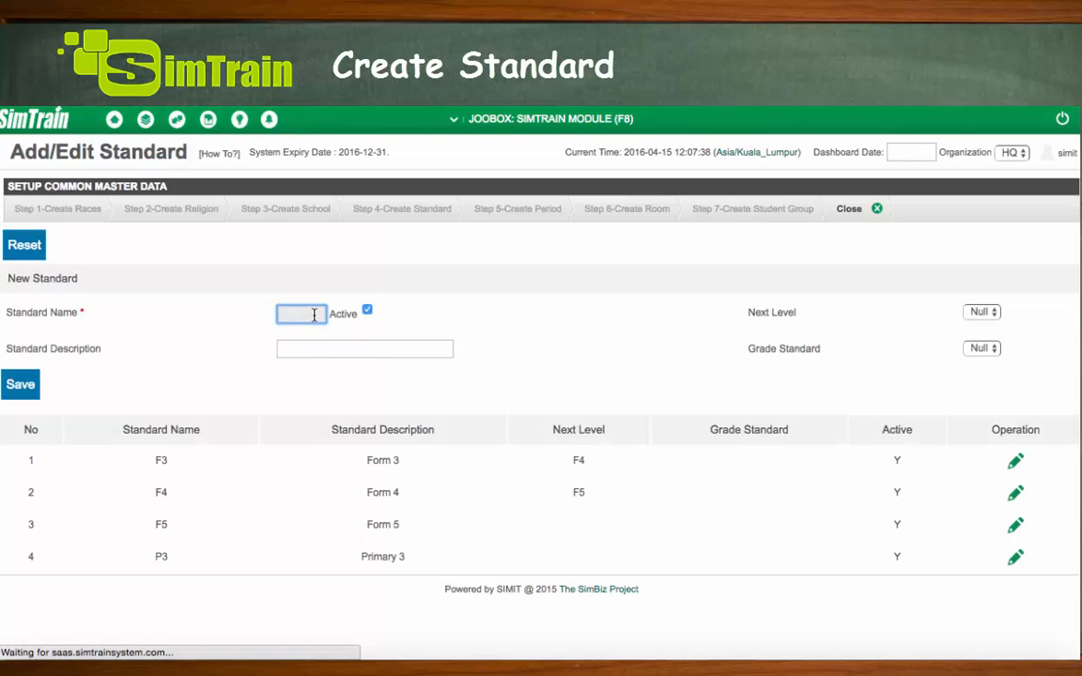
# Create and save standard P2 with the description Primary 2 and P3 as its next level
pyautogui.click(301, 314)
pyautogui.write('P2')
pyautogui.click(377, 348)
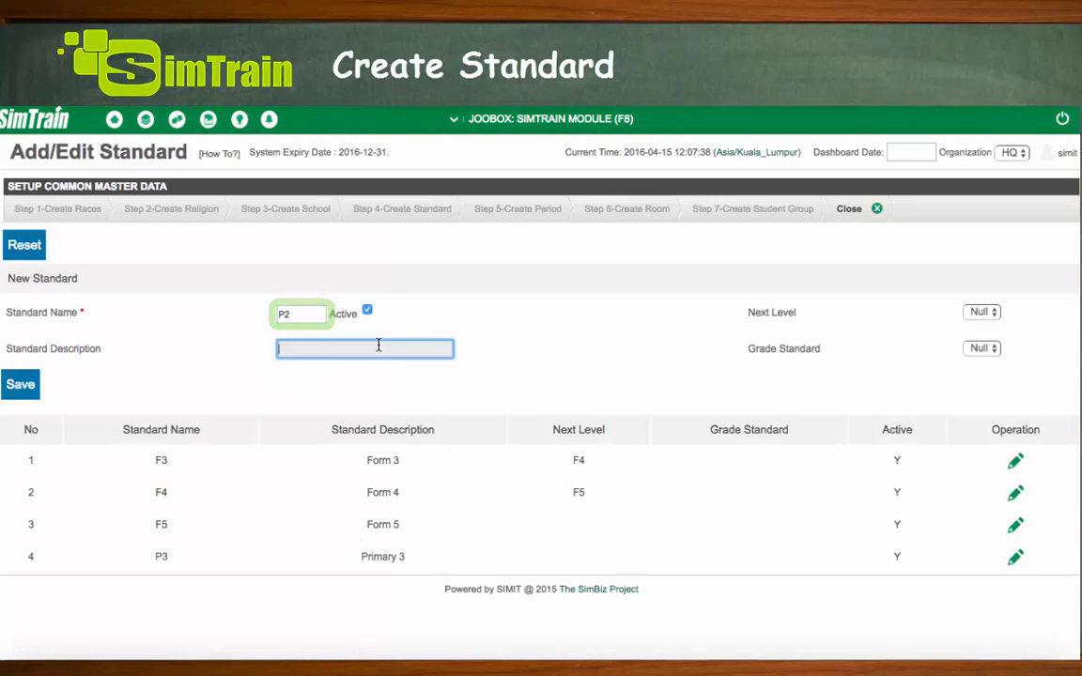
pyautogui.write('Primary 2')
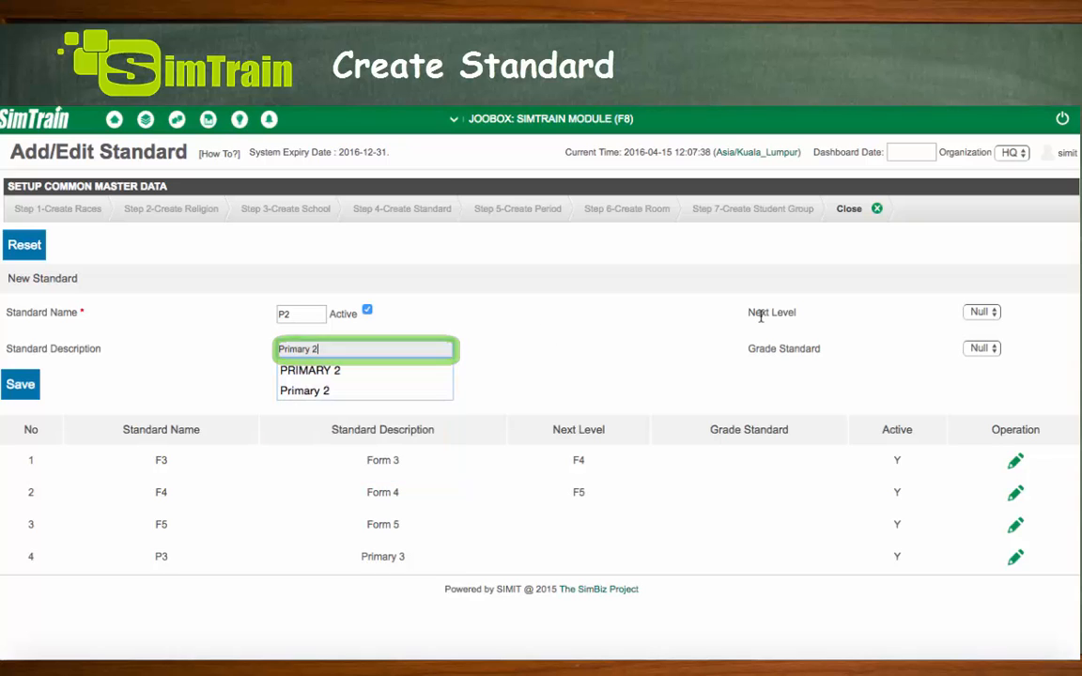
pyautogui.click(972, 314)
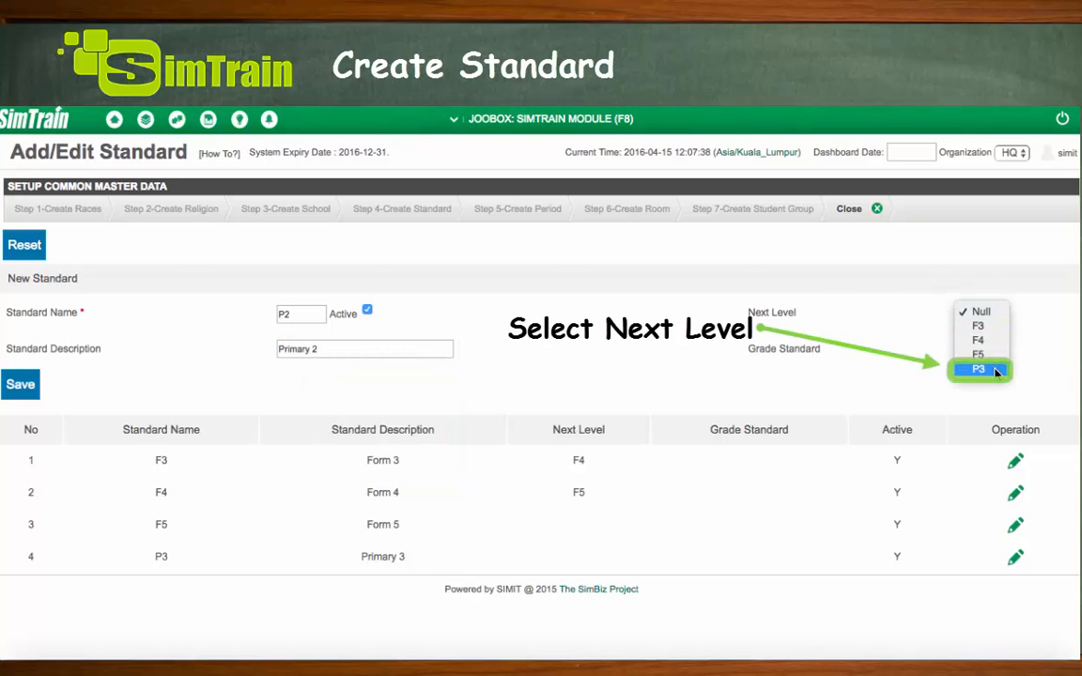
pyautogui.click(976, 369)
pyautogui.click(19, 384)
pyautogui.press('Return')
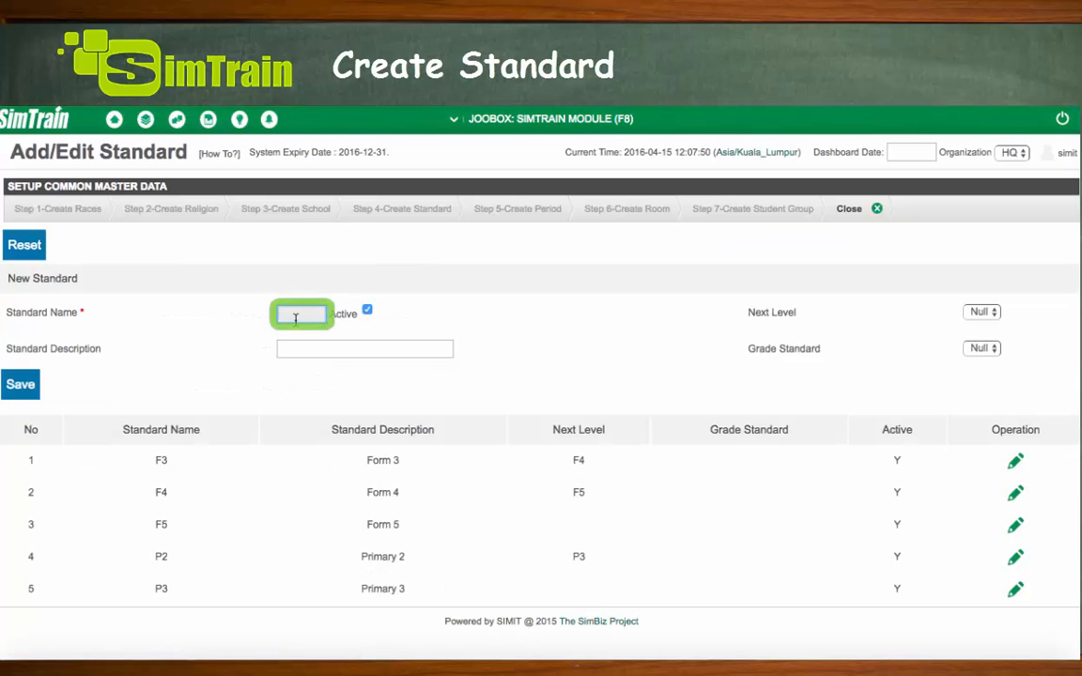
# Add and save standard P1, described as Primary 1, with its next level set to P2
pyautogui.write('P1')
pyautogui.click(348, 356)
pyautogui.write('P')
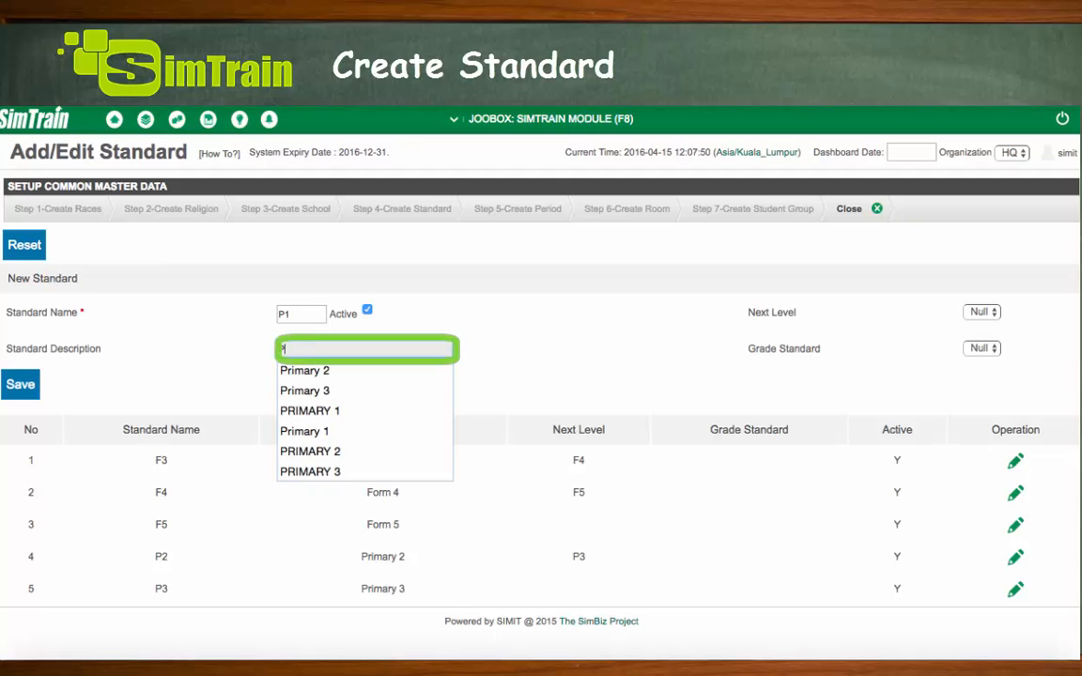
pyautogui.write('rimary 1')
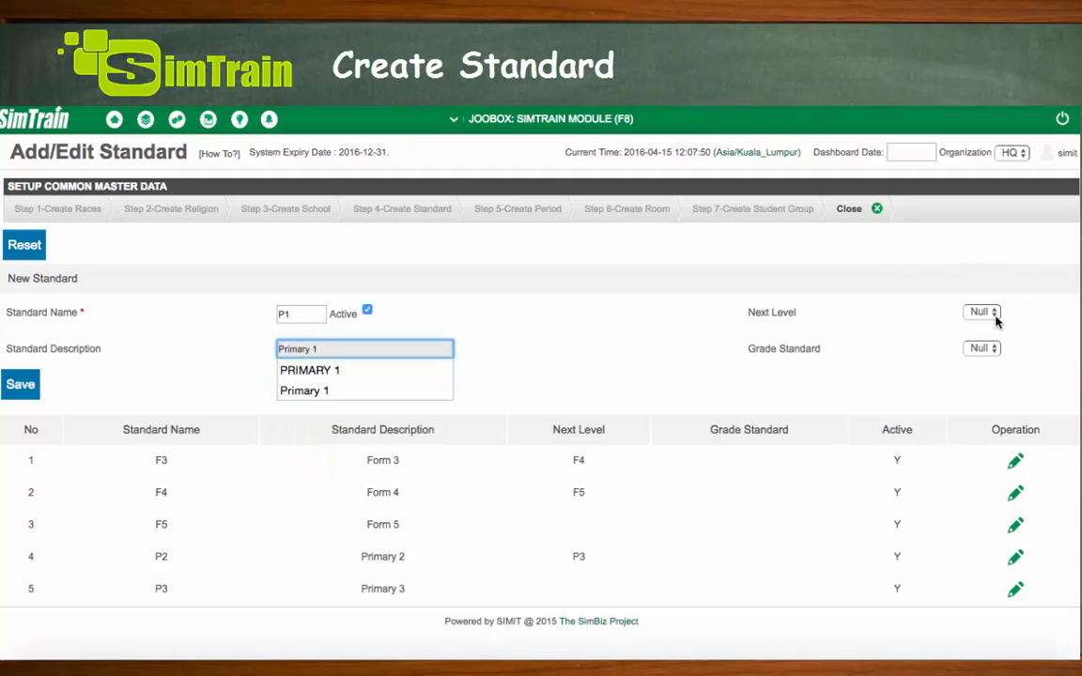
pyautogui.click(979, 312)
pyautogui.click(979, 369)
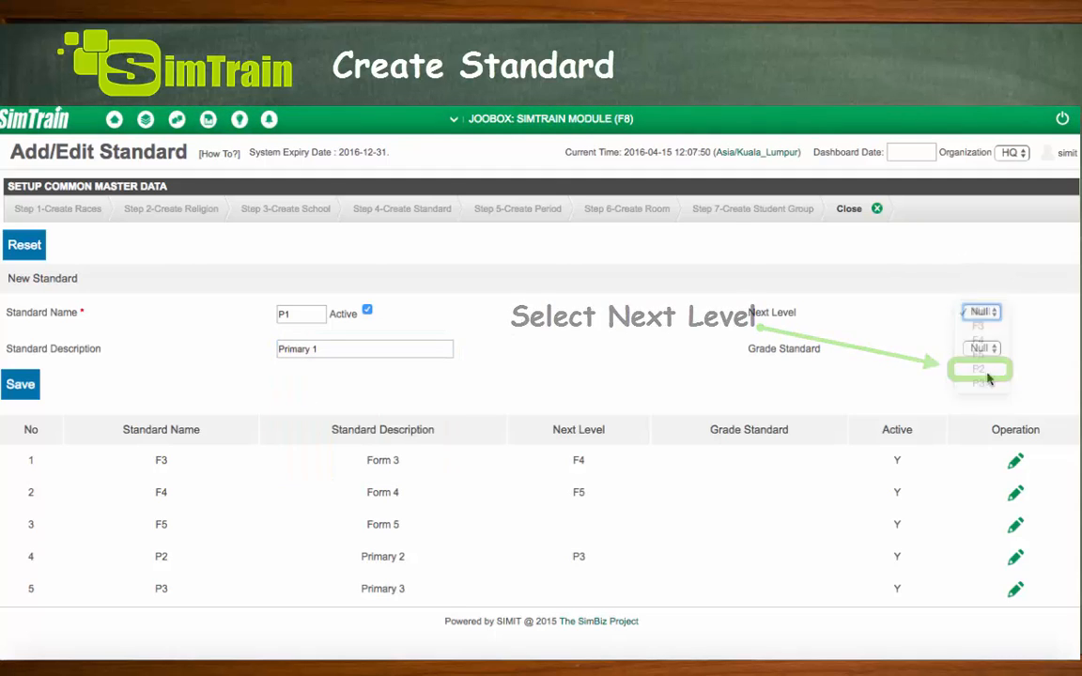
pyautogui.click(19, 384)
pyautogui.press('Return')
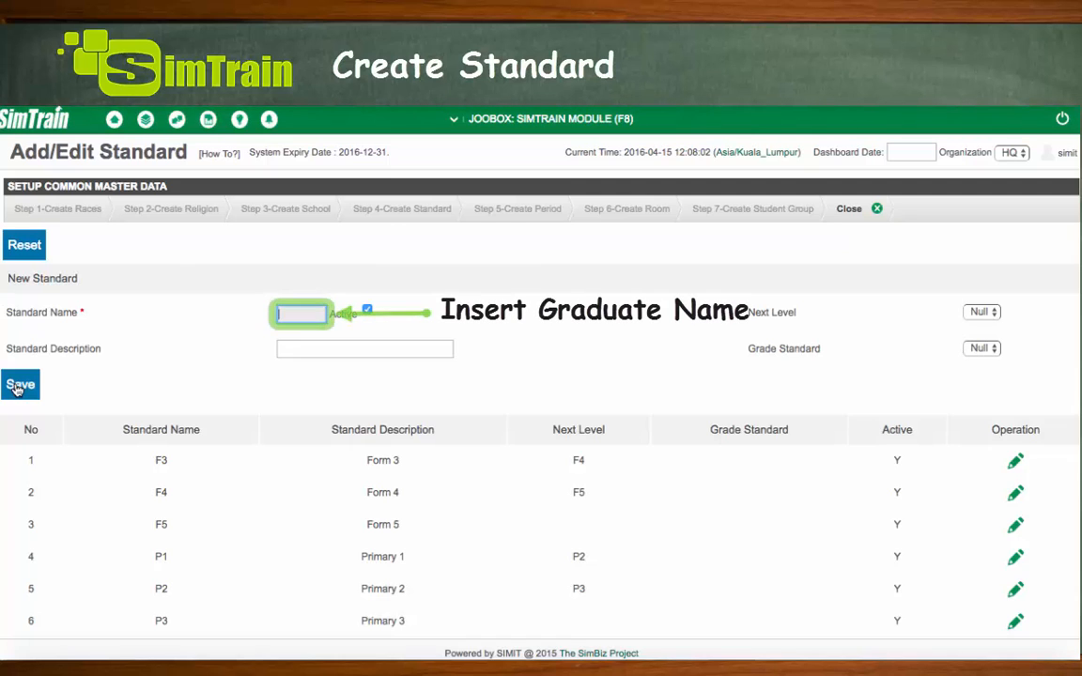
# Create and save a standard named Graduate with the description Graduate and no next level
pyautogui.write('Graduate')
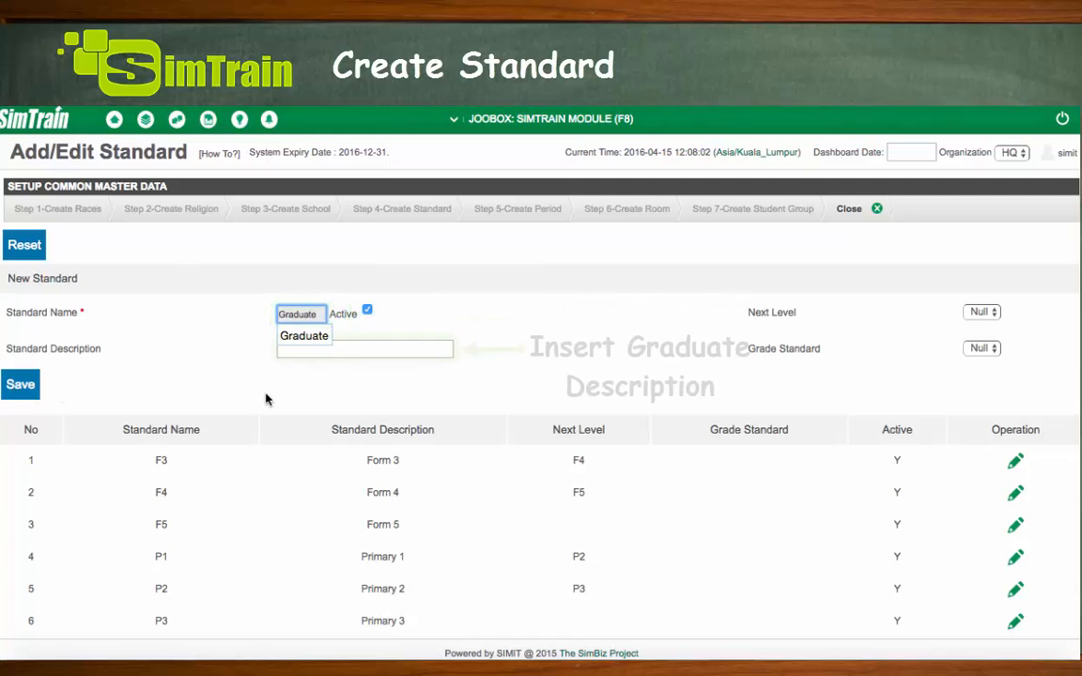
pyautogui.click(352, 351)
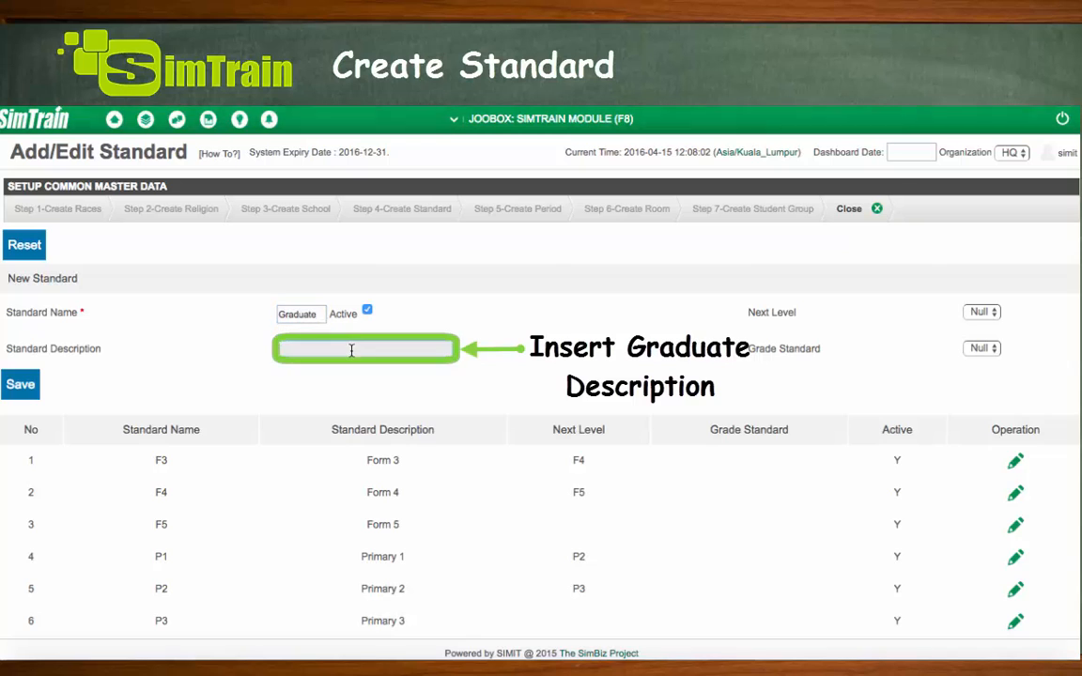
pyautogui.write('Graduate')
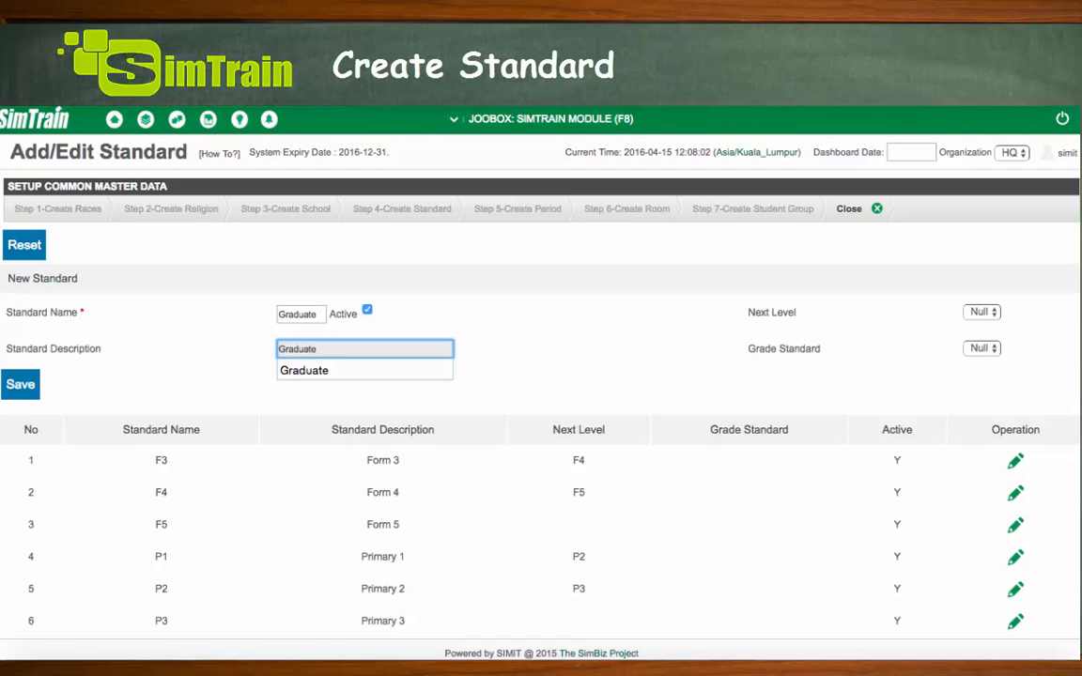
pyautogui.click(26, 384)
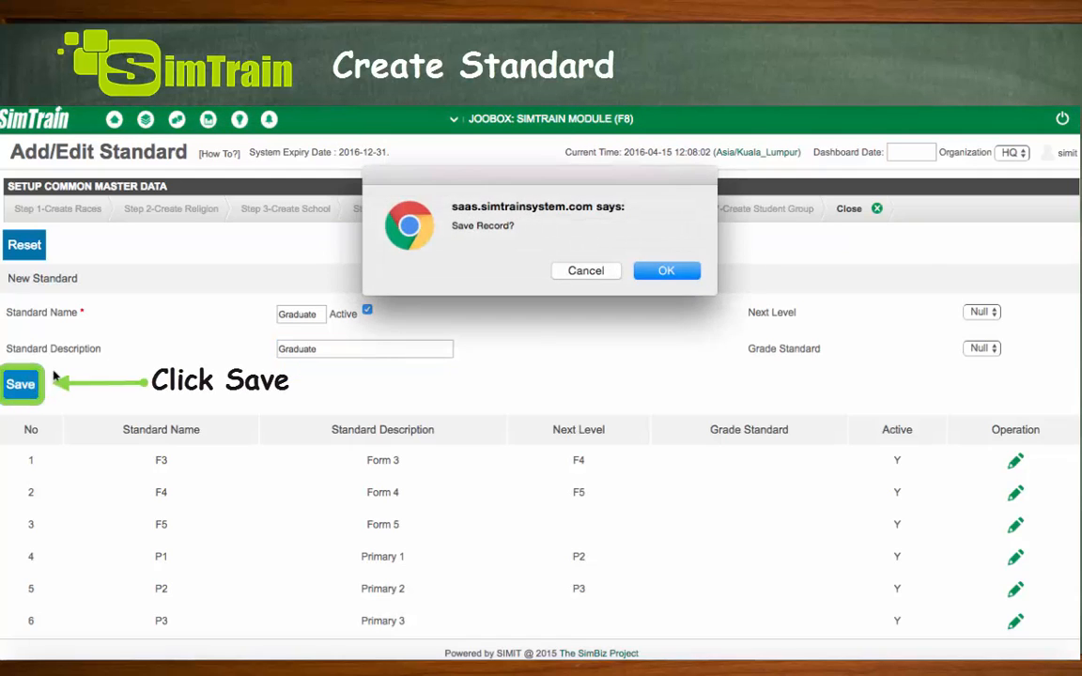
pyautogui.click(666, 274)
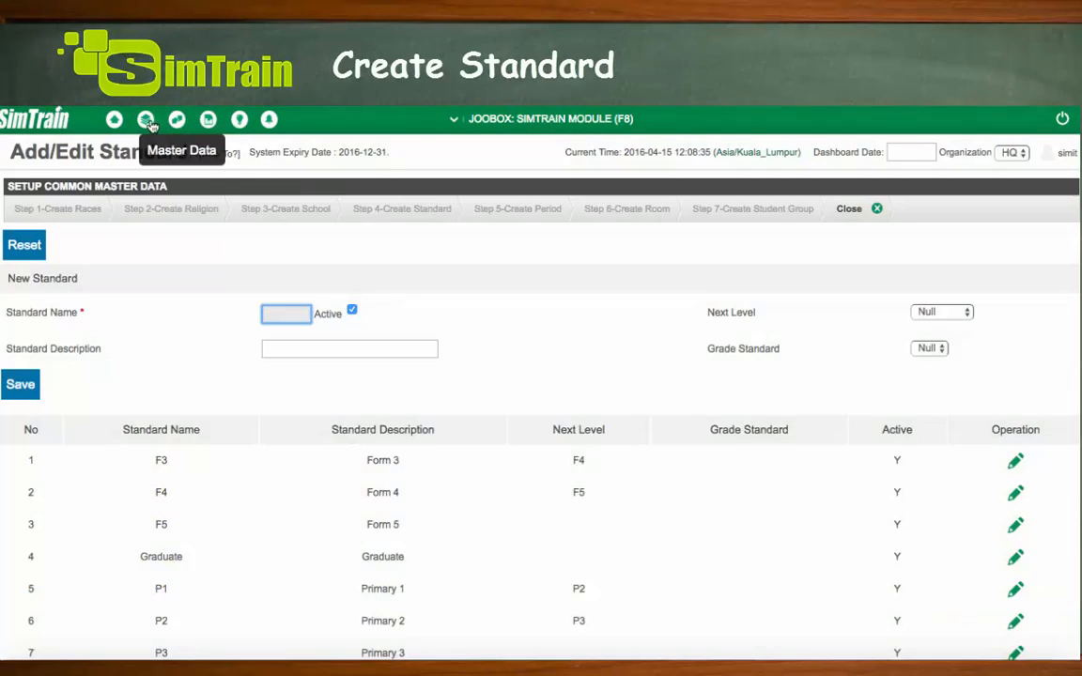
# Start a new record in Add/Edit Product & Subject with product number MATHS and product name MATHS FOR P1
pyautogui.click(149, 113)
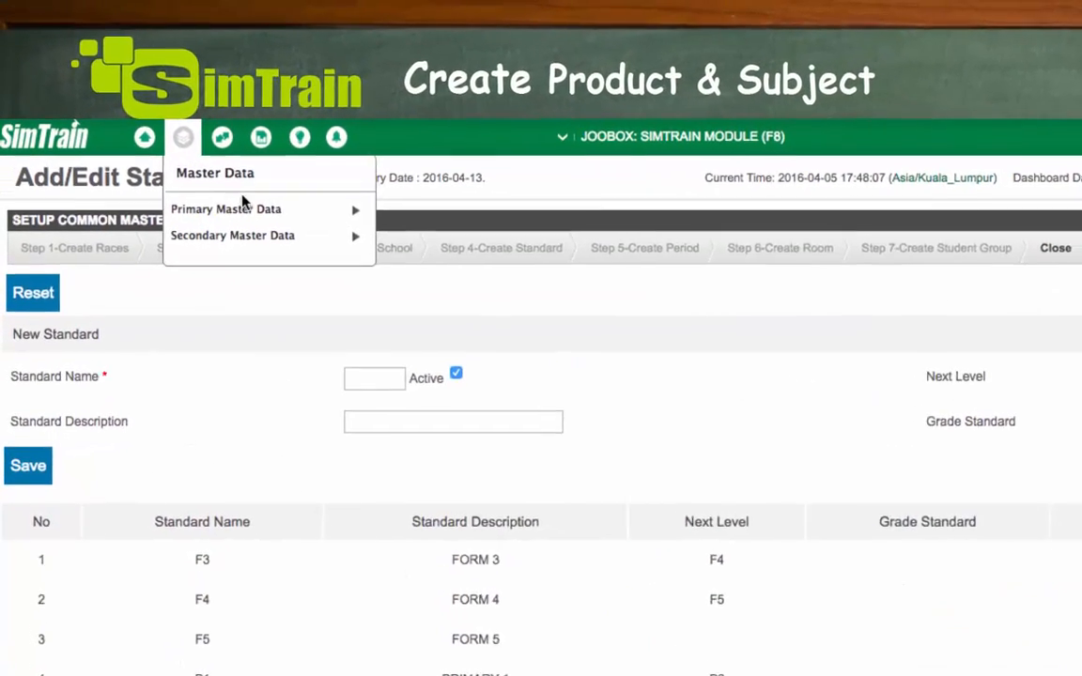
pyautogui.moveTo(214, 172)
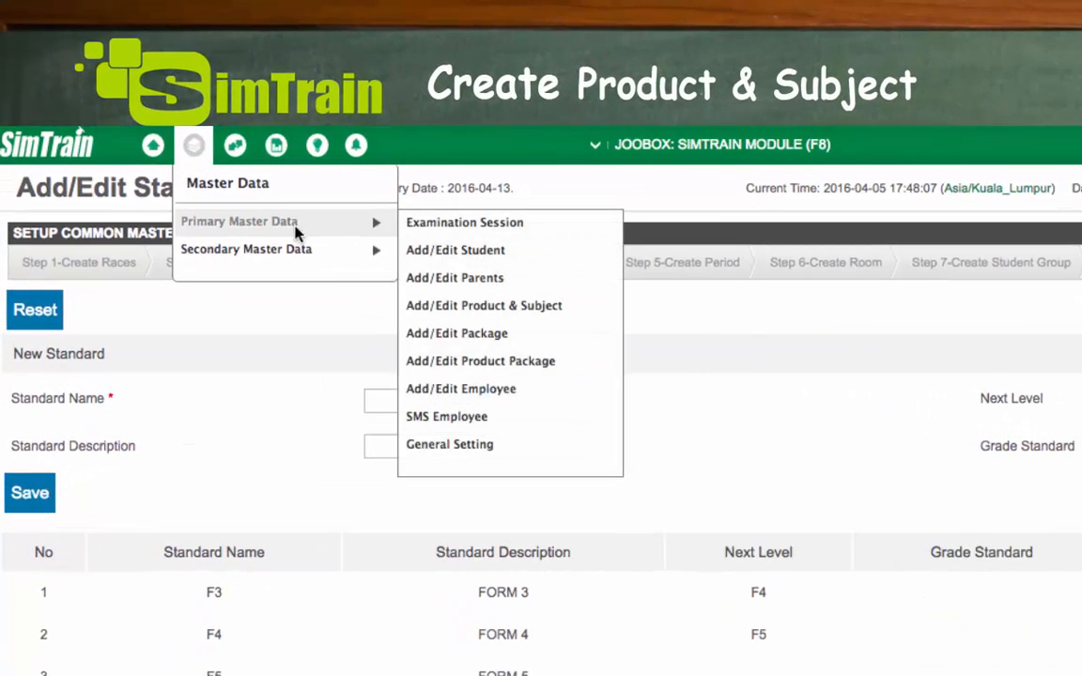
pyautogui.click(532, 307)
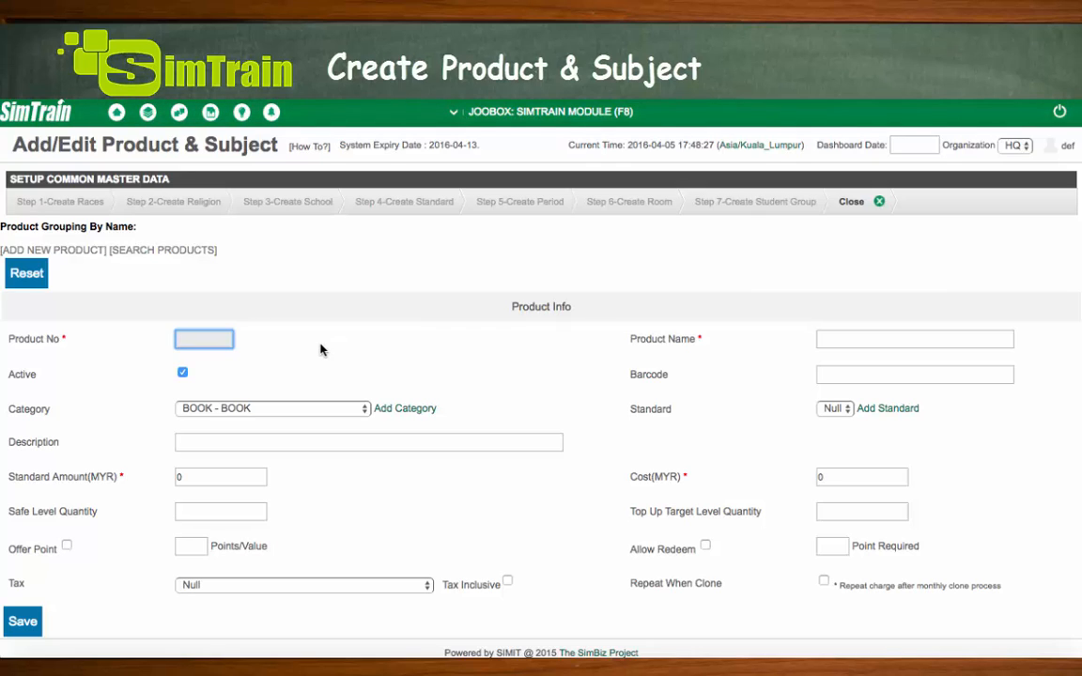
pyautogui.write('M')
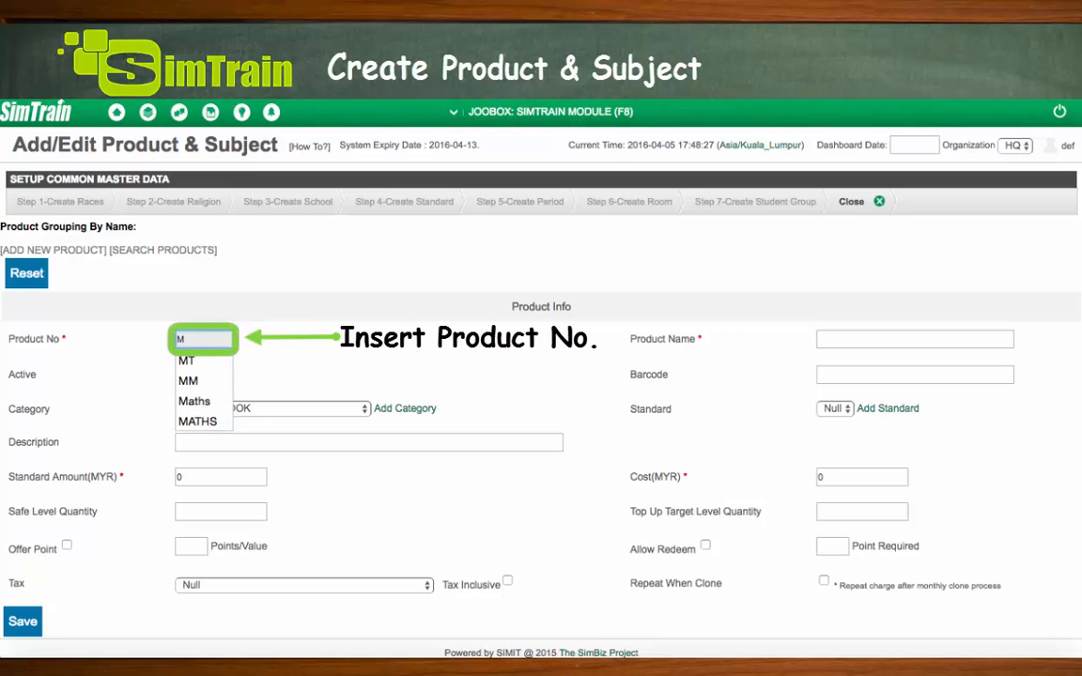
pyautogui.write('ATHS')
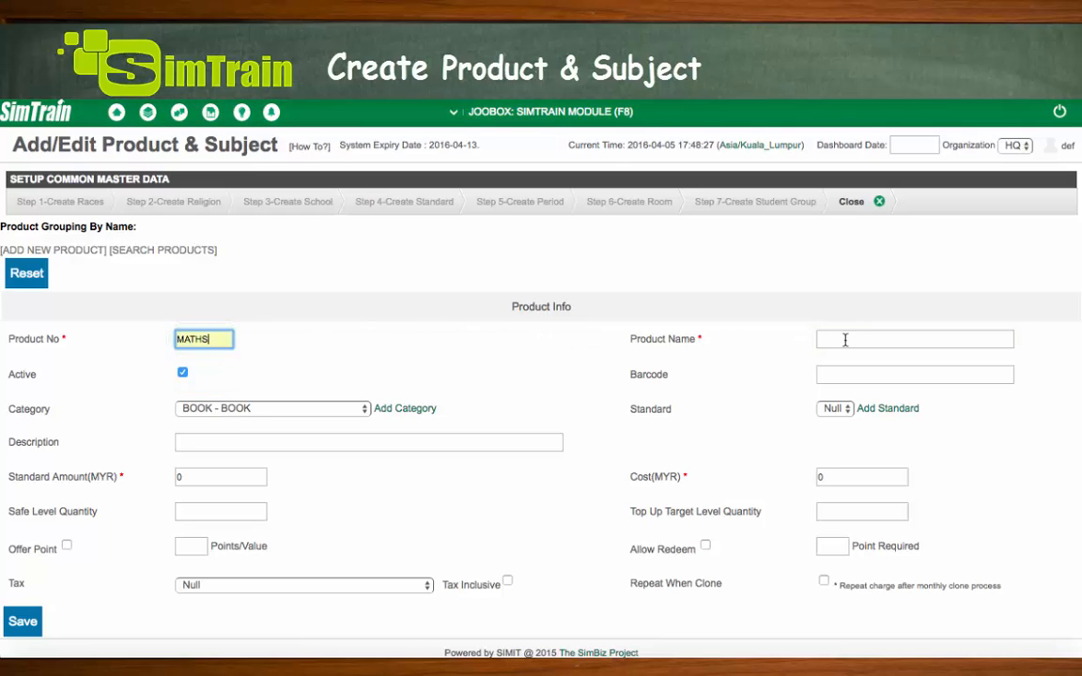
pyautogui.click(845, 341)
pyautogui.write('MATHS')
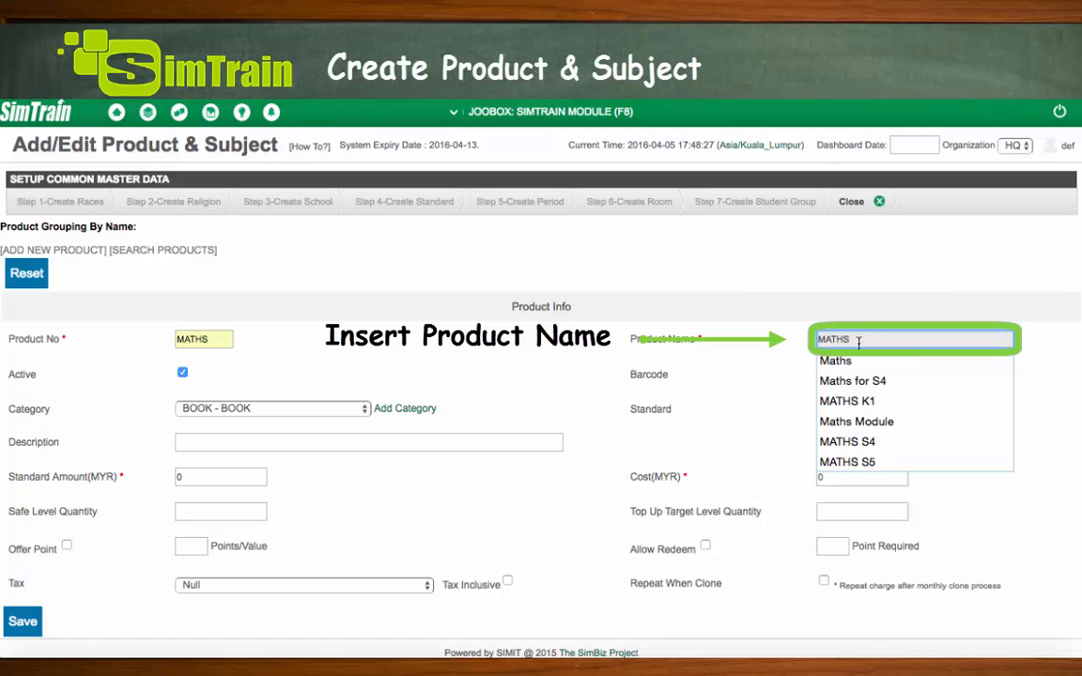
pyautogui.write(' FOR ')
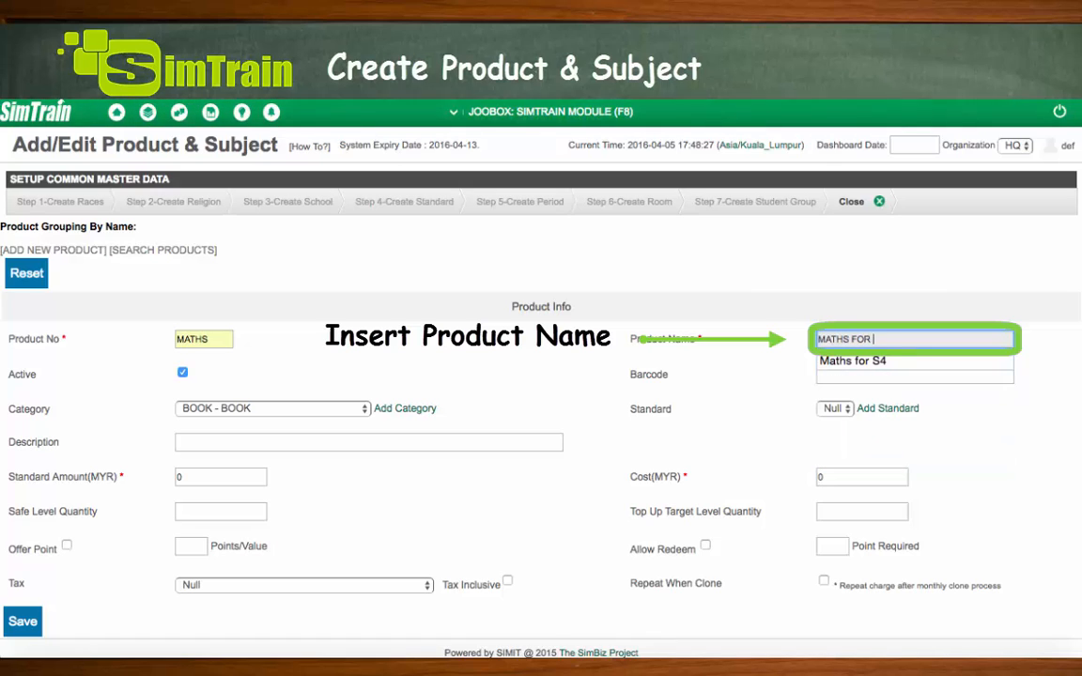
pyautogui.write('P1')
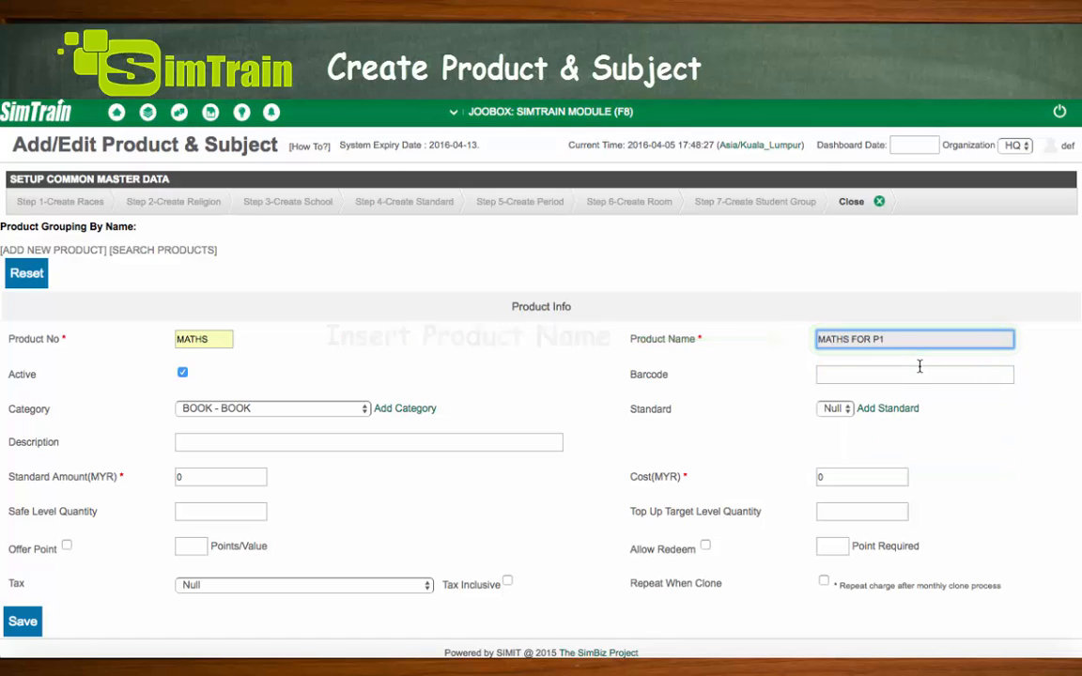
# Assign the MATHS product to category PT - PRIMARY SCHOOL TUITION and standard P1
pyautogui.click(325, 413)
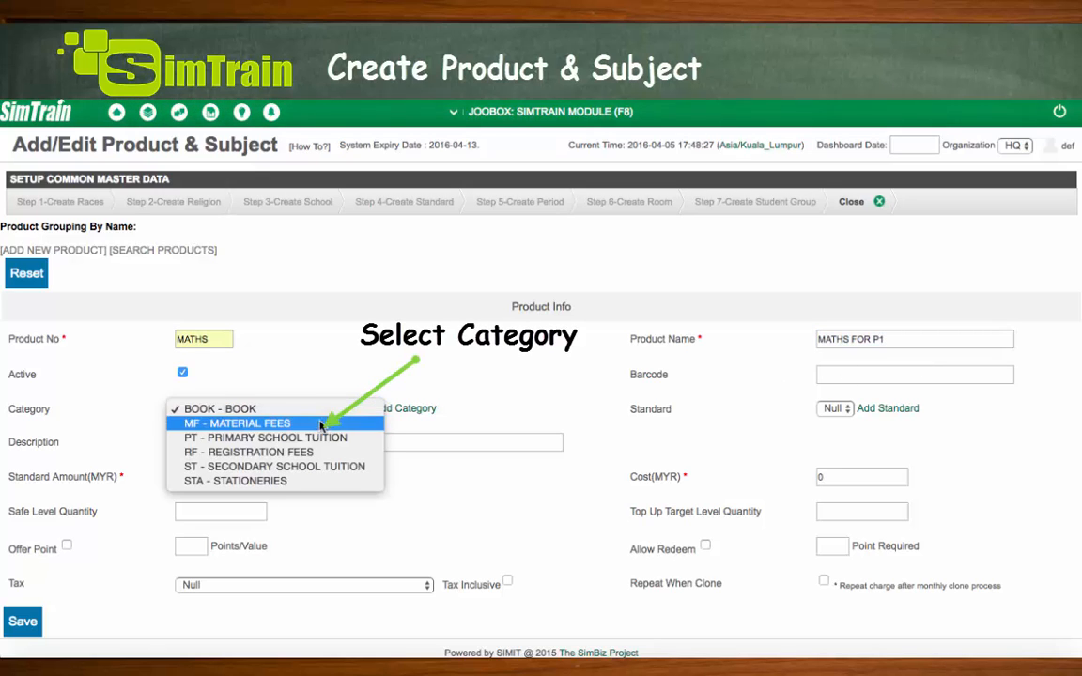
pyautogui.click(298, 438)
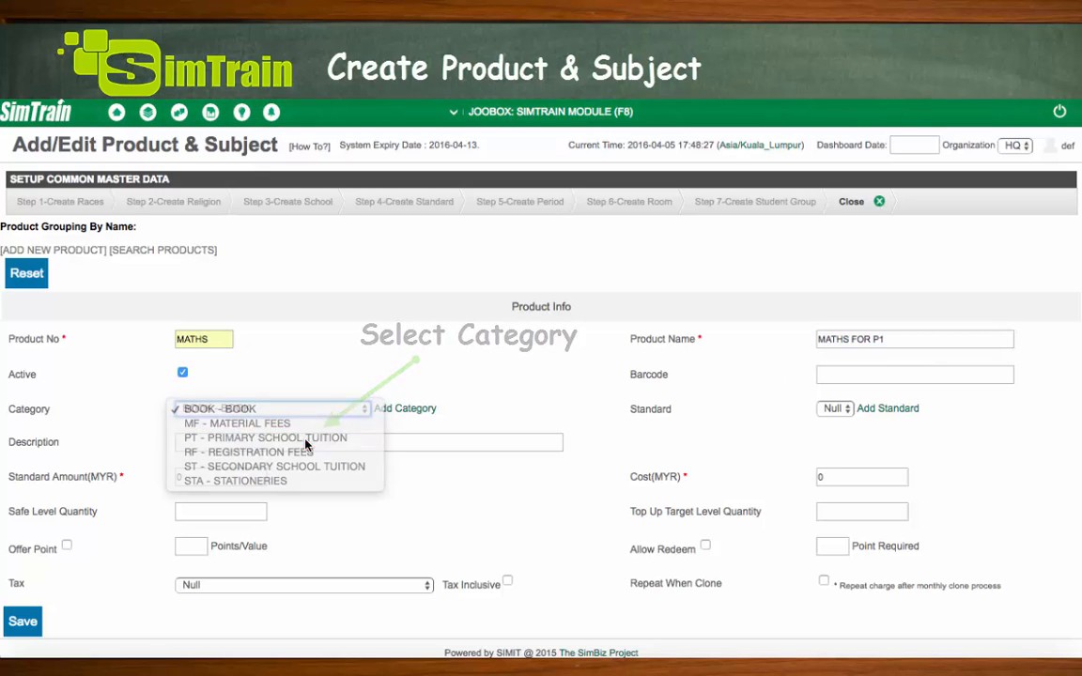
pyautogui.click(839, 412)
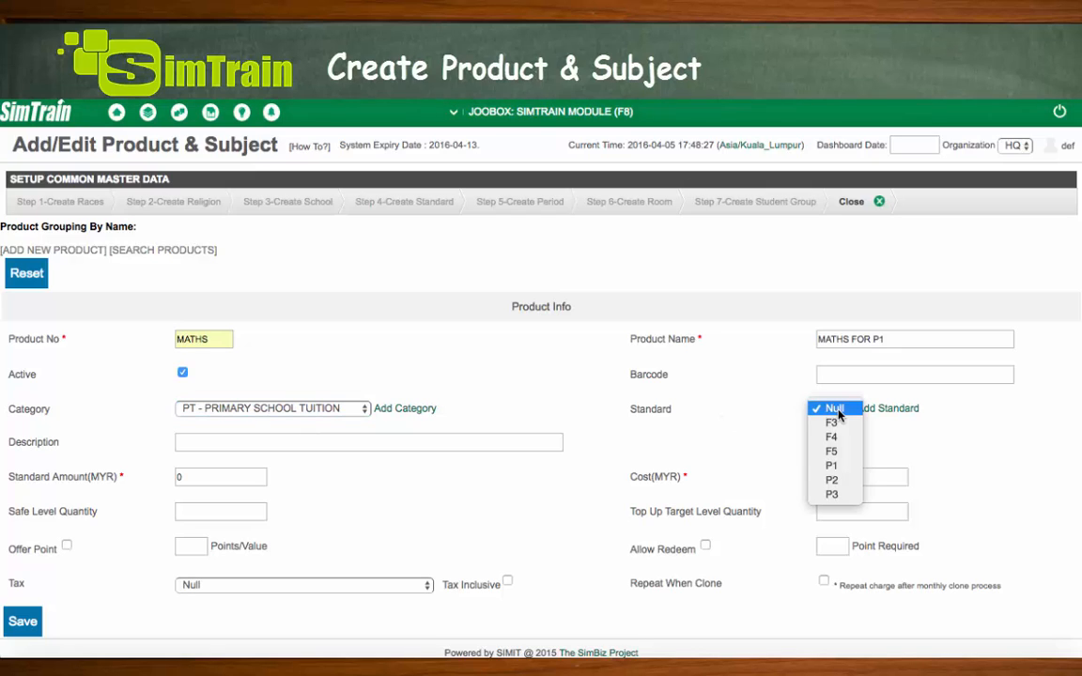
pyautogui.click(834, 468)
# Save the MATHS product with a standard amount of 50 MYR and Repeat When Clone enabled
pyautogui.click(203, 477)
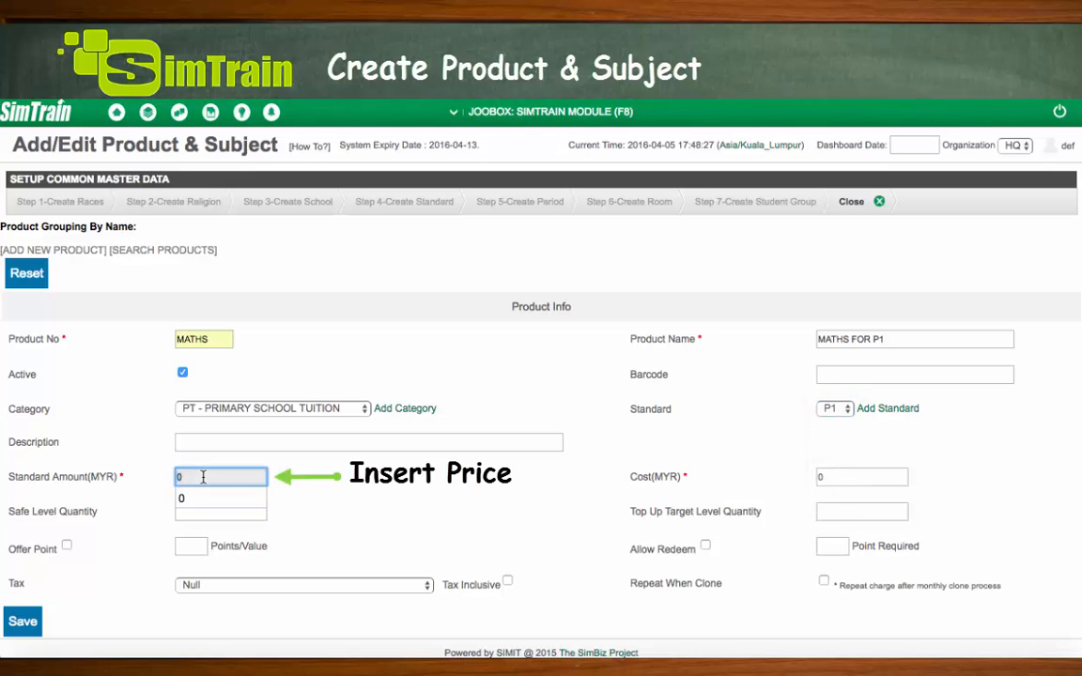
pyautogui.press('BackSpace')
pyautogui.write('50')
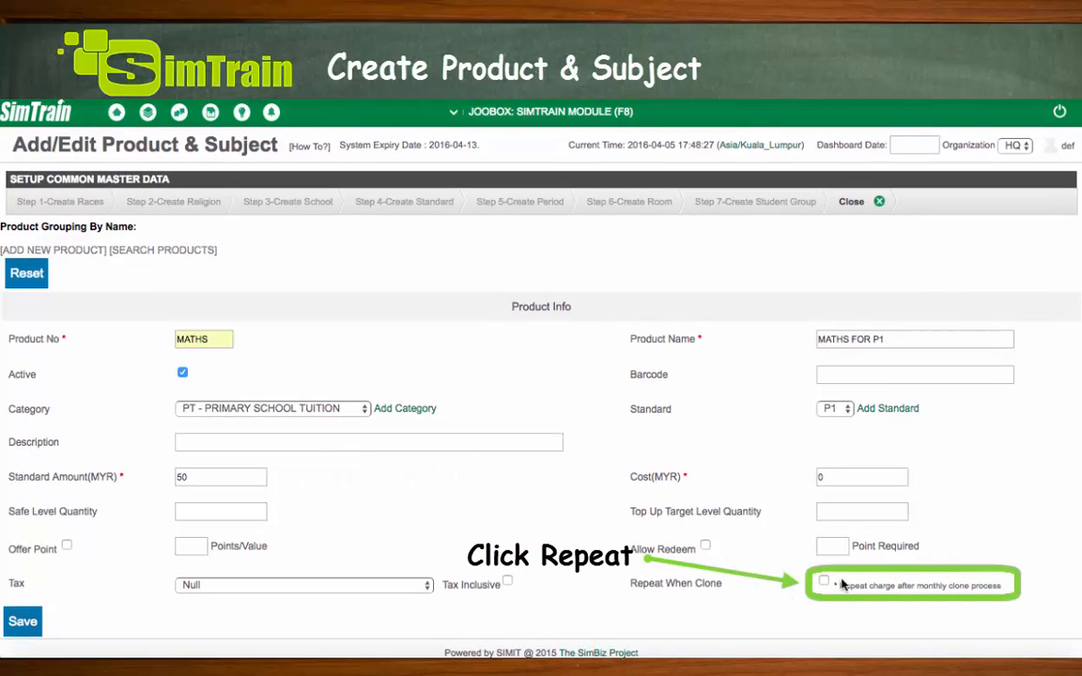
pyautogui.click(824, 581)
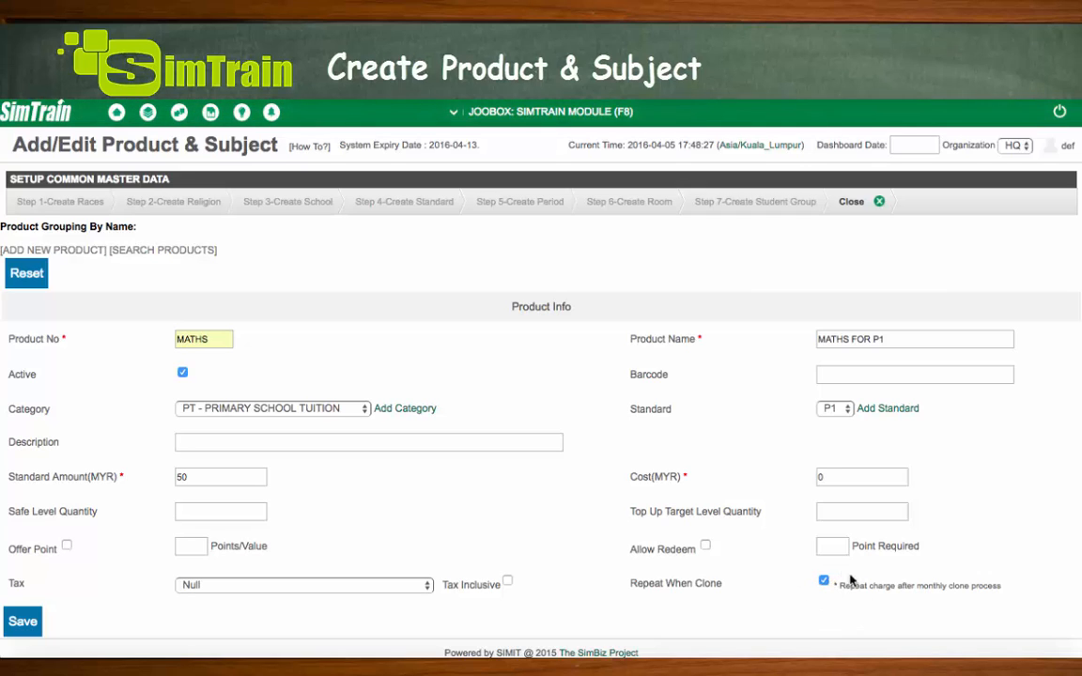
pyautogui.click(35, 627)
pyautogui.click(679, 319)
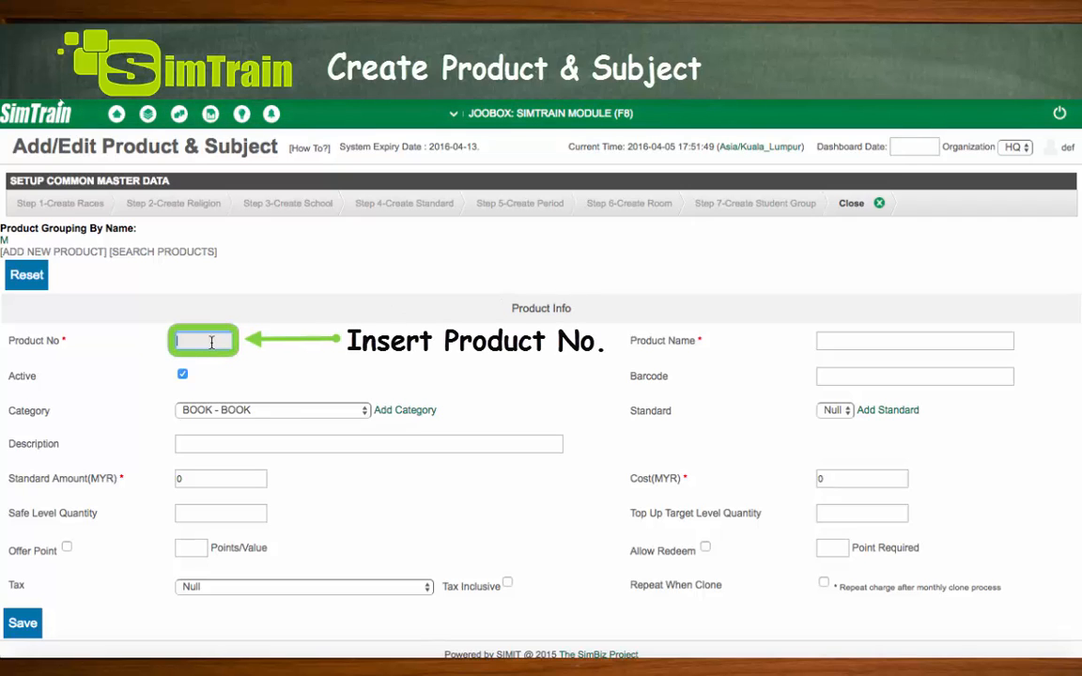
# Enter a new product with product number REG and product name REGISTRATION FEES
pyautogui.write('REG')
pyautogui.press('Tab')
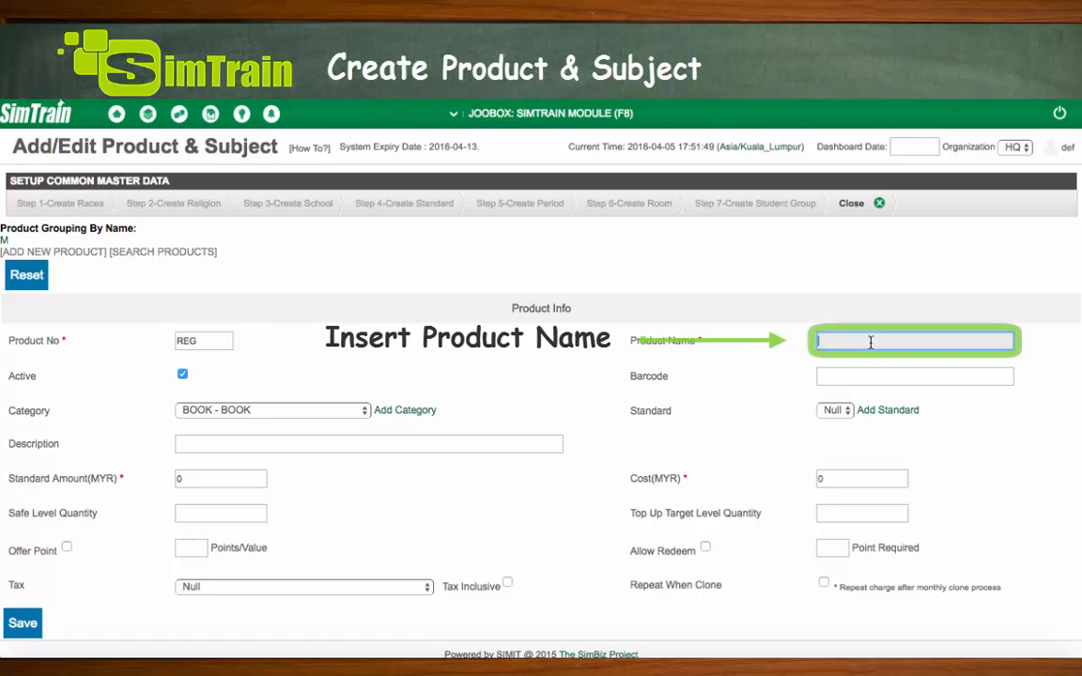
pyautogui.write('REGIS')
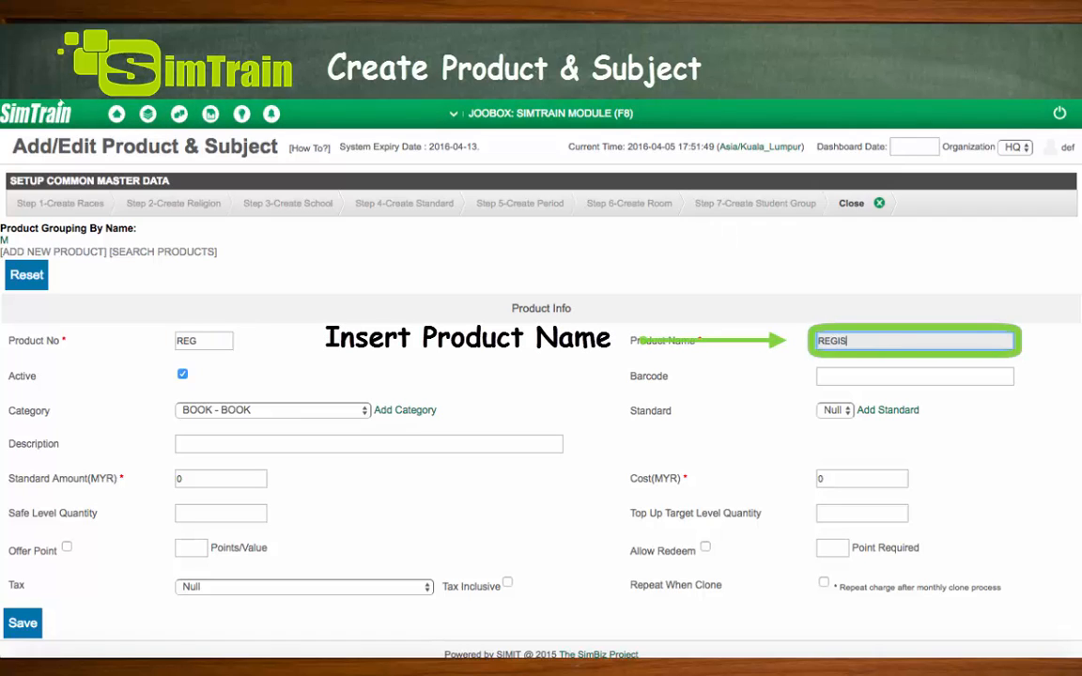
pyautogui.write('TRATION FEES')
# Set the REG product's category to RF - REGISTRATION FEES and keep its standard as Null
pyautogui.click(357, 411)
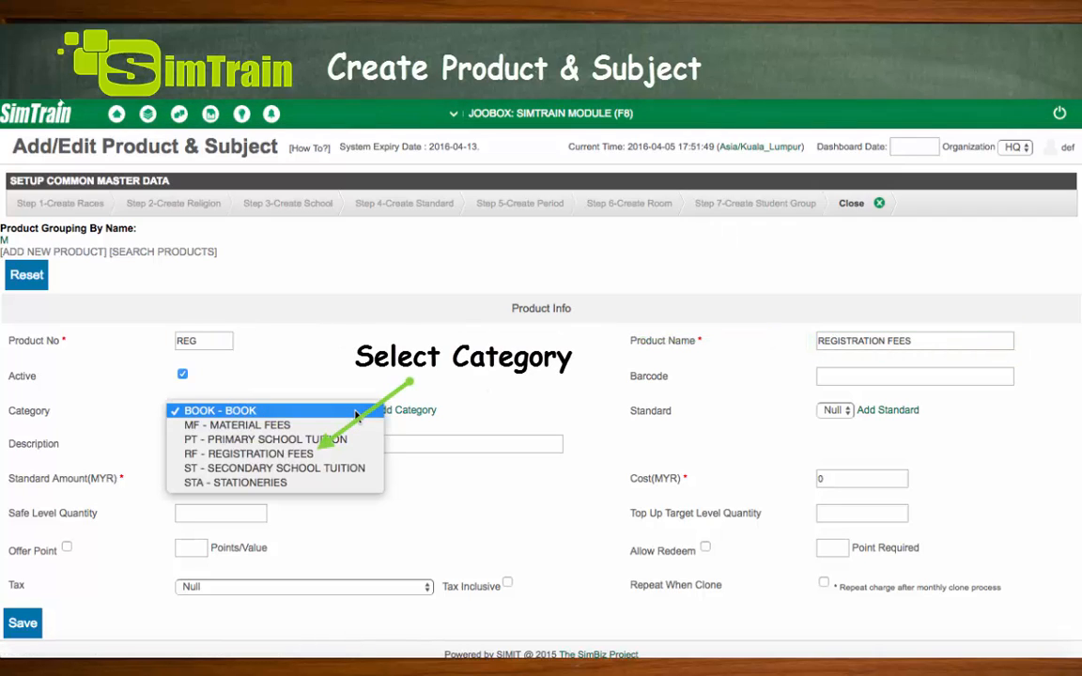
pyautogui.click(347, 453)
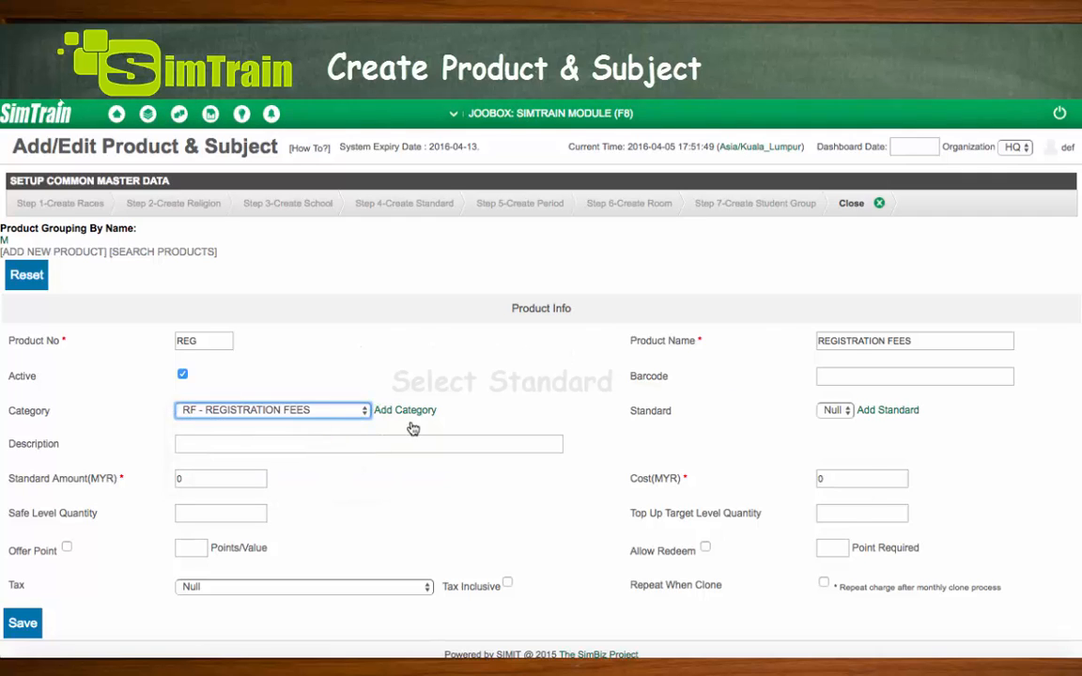
pyautogui.click(834, 411)
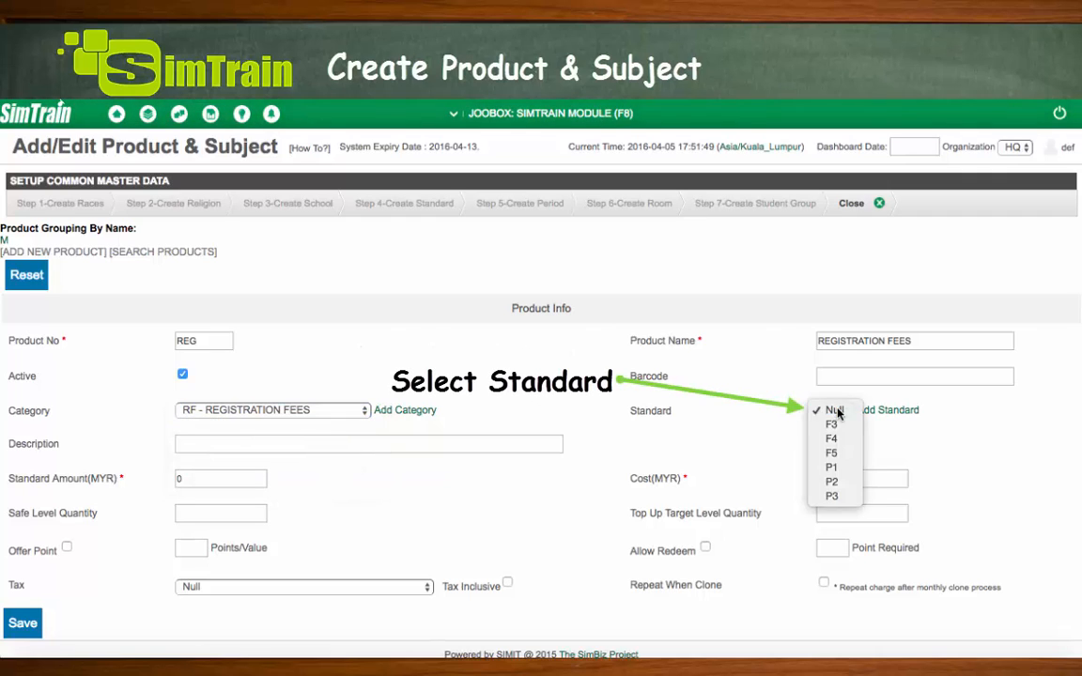
pyautogui.click(835, 411)
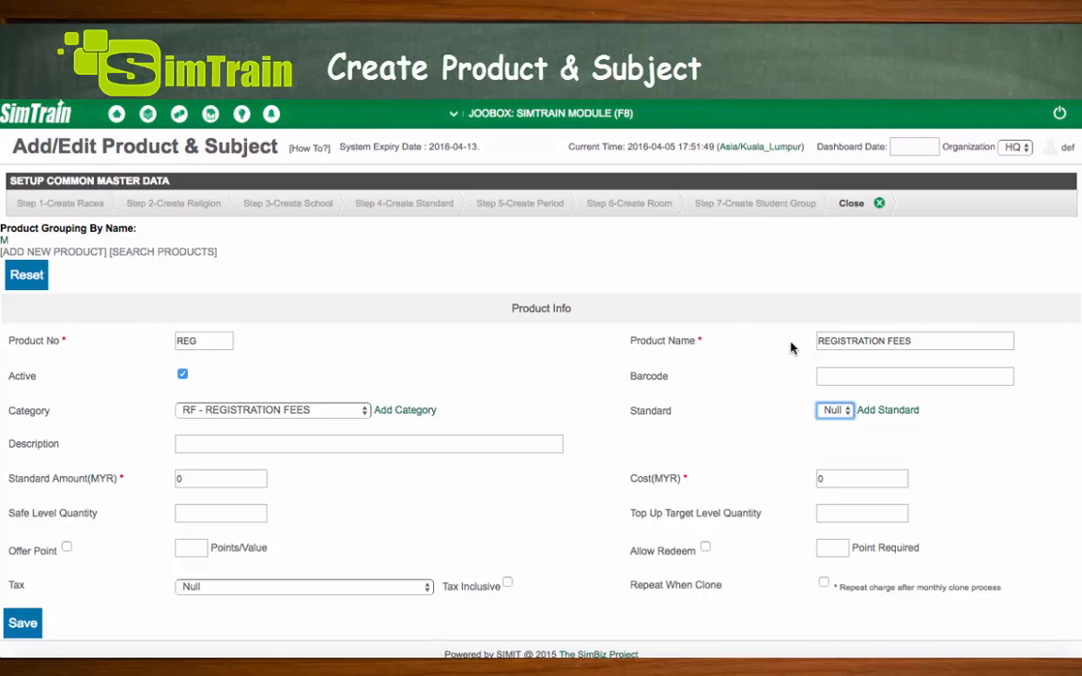
# Save the REG product with a standard amount of 100 MYR and Repeat When Clone enabled
pyautogui.click(191, 479)
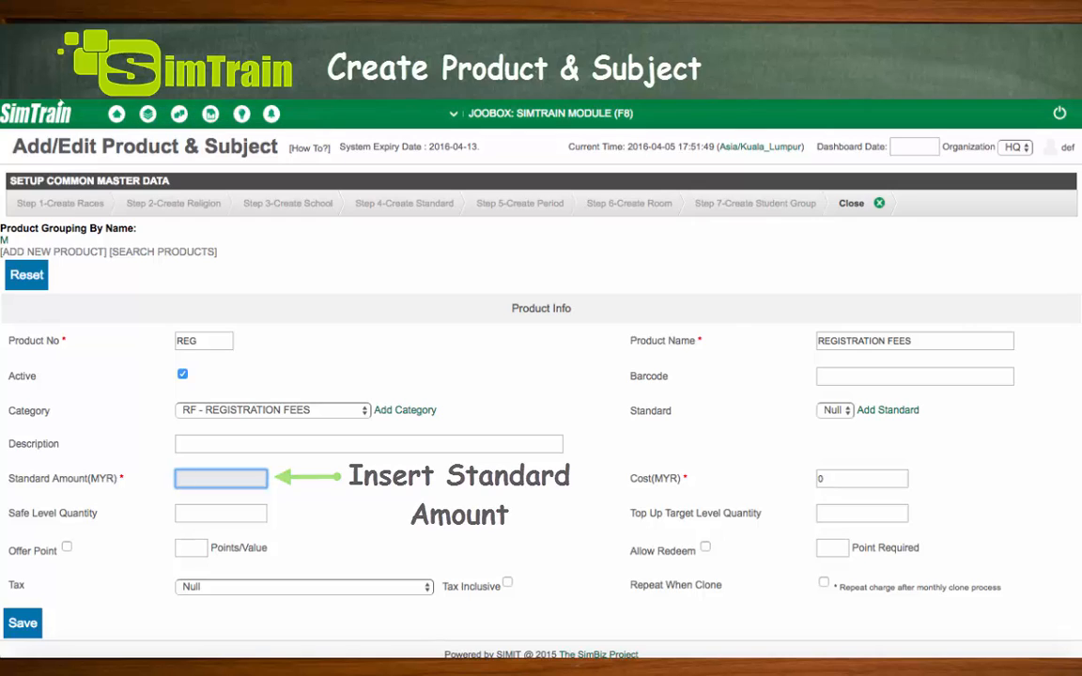
pyautogui.write('100')
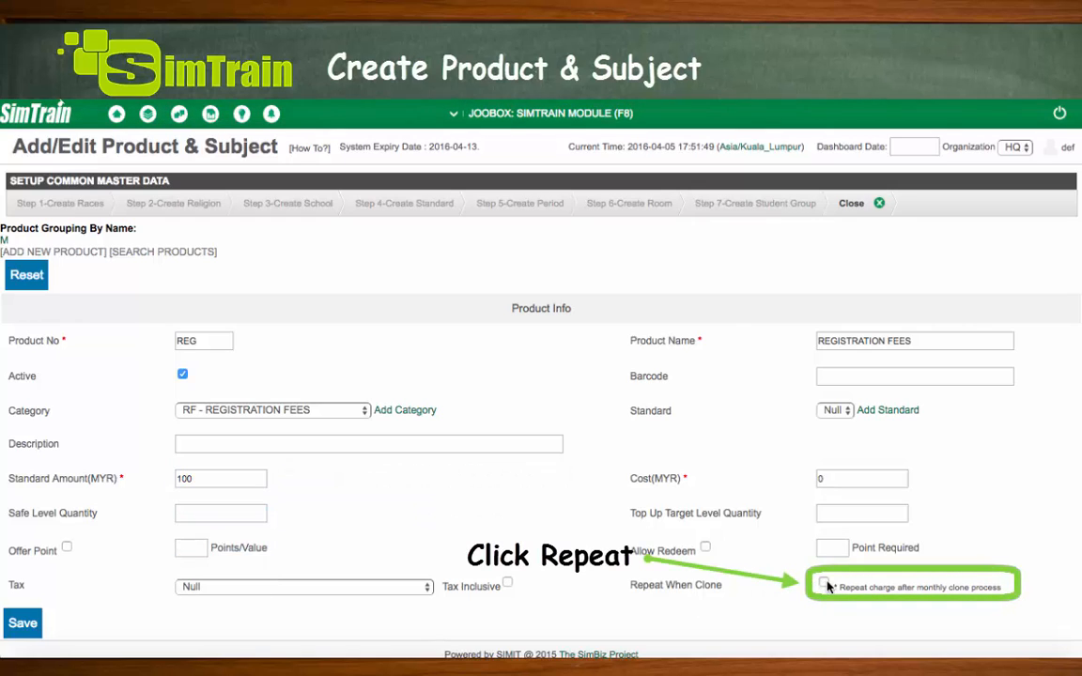
pyautogui.click(824, 584)
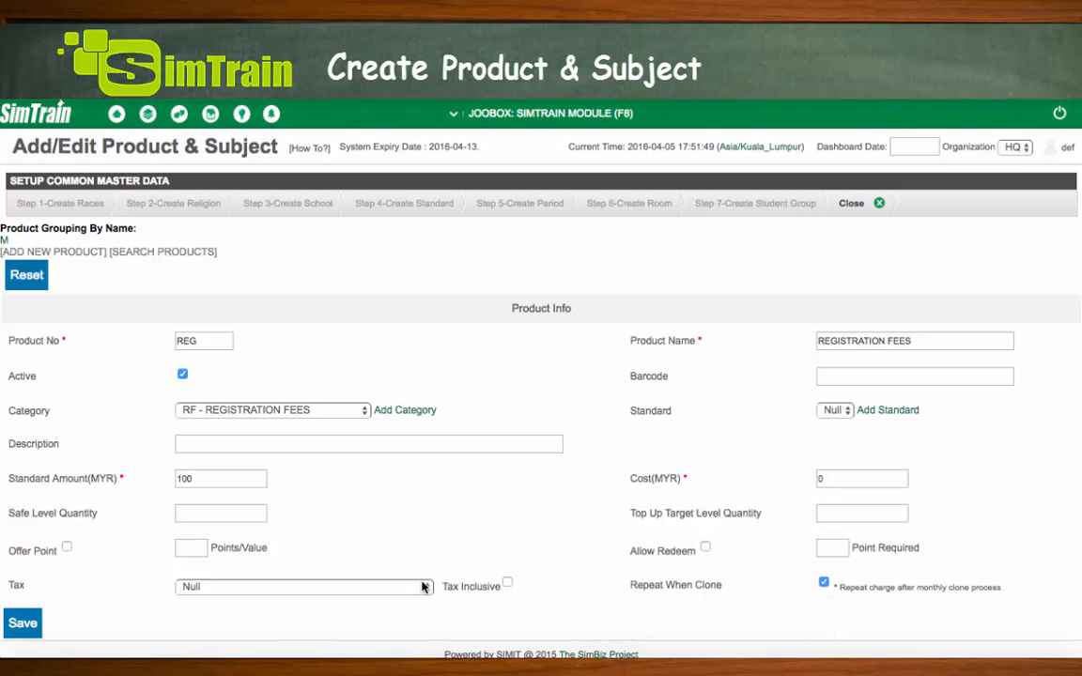
pyautogui.click(22, 622)
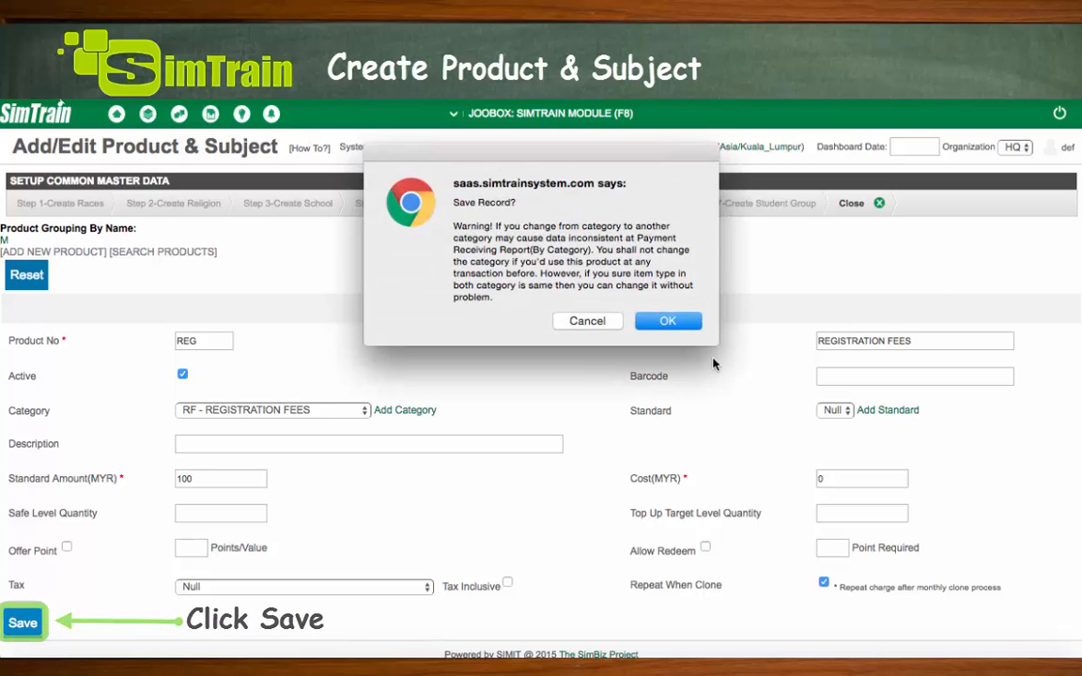
pyautogui.click(688, 322)
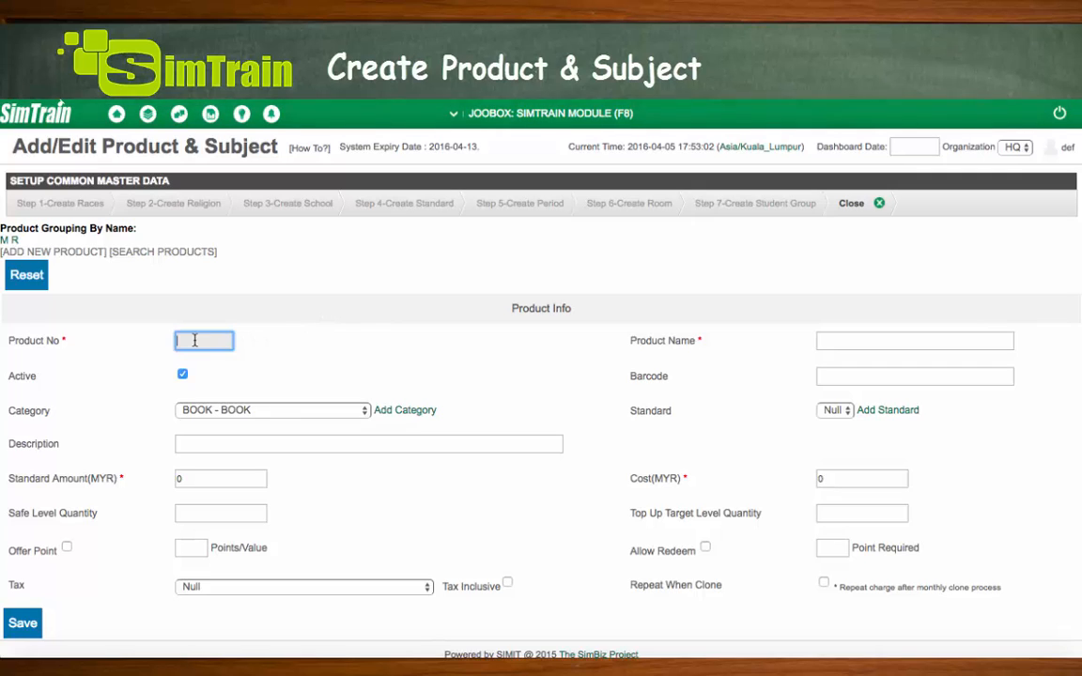
# Enter a new product with product number EXB and product name EXERCISE BOOK
pyautogui.write('EXB')
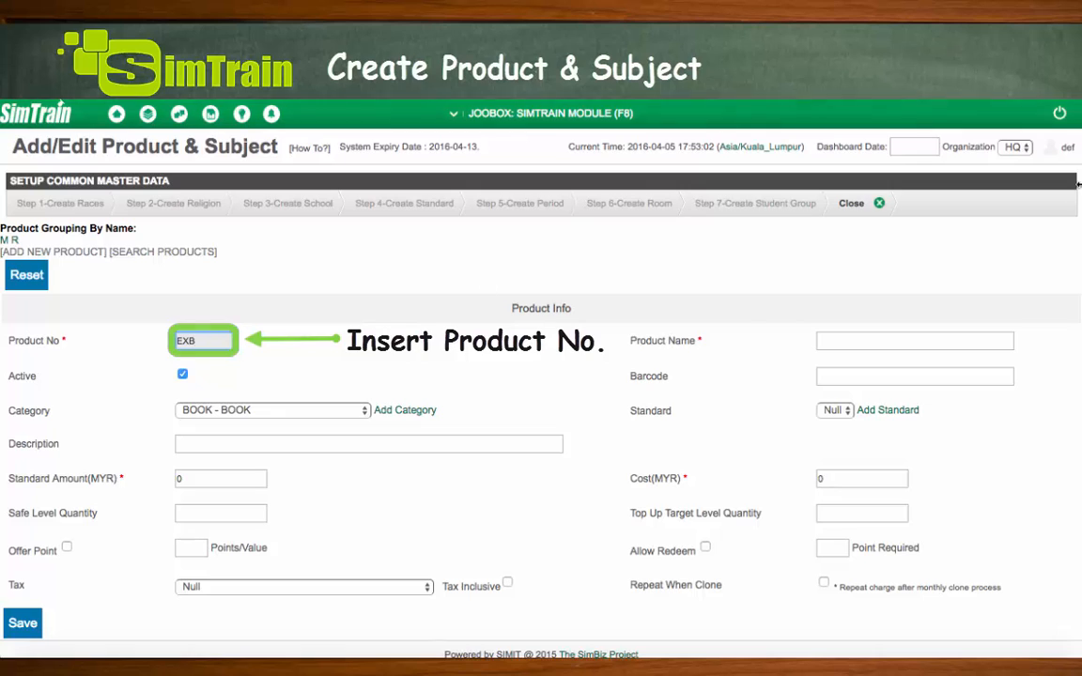
pyautogui.click(907, 342)
pyautogui.write('EXER')
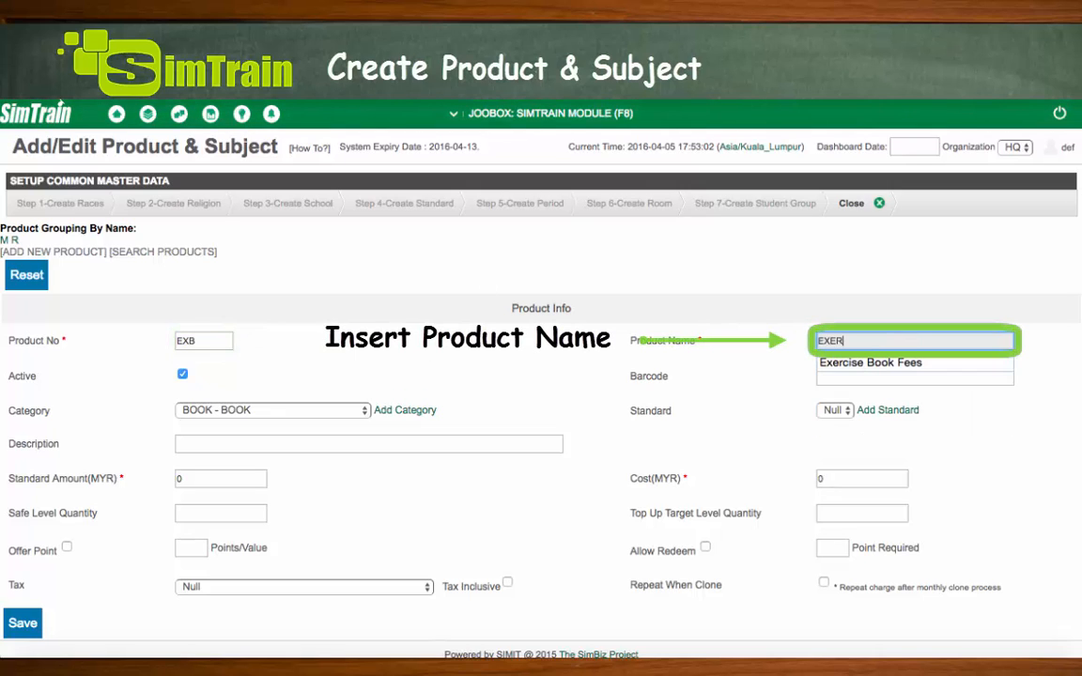
pyautogui.write('CISE BOOK')
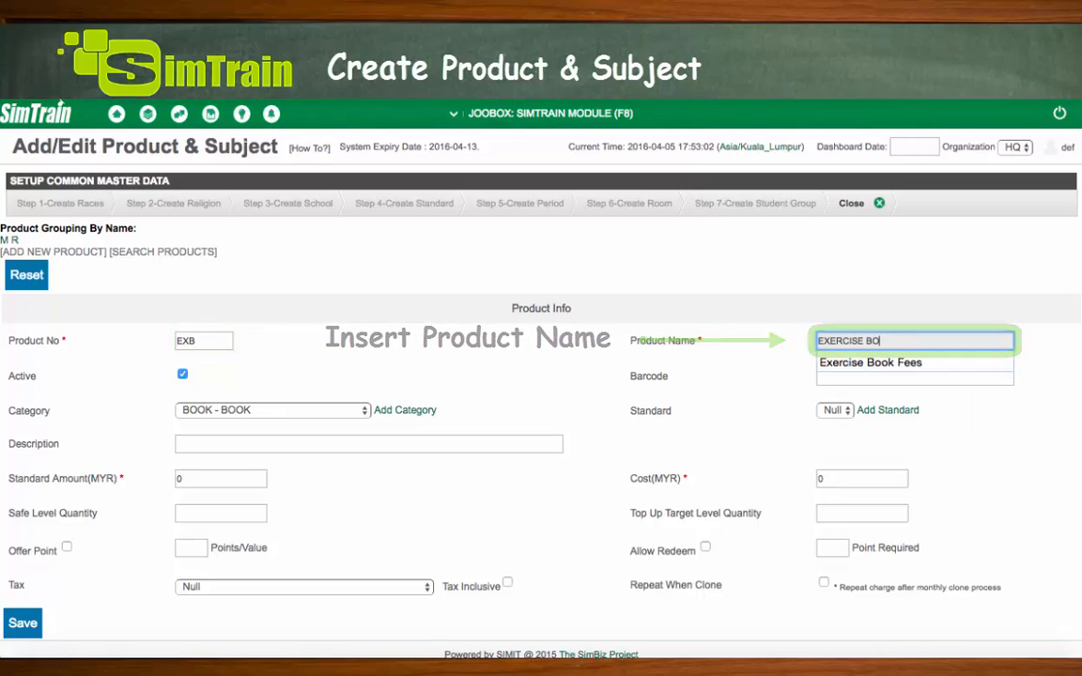
pyautogui.click(731, 429)
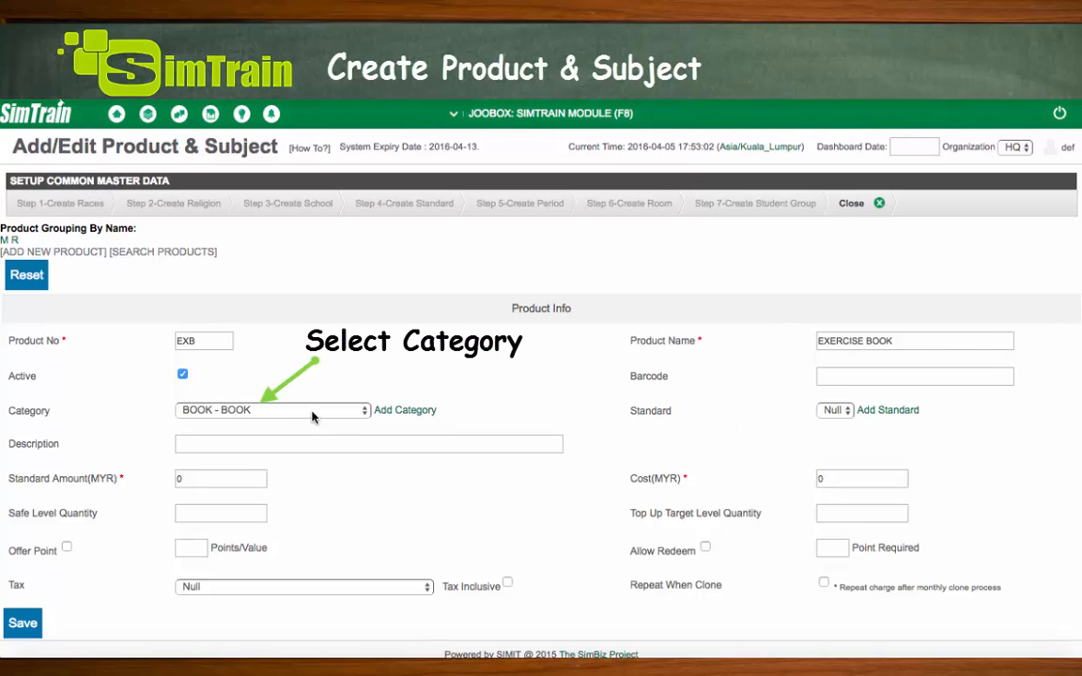
# Set the EXB product's standard to P2 and its standard amount to 15 MYR
pyautogui.click(843, 410)
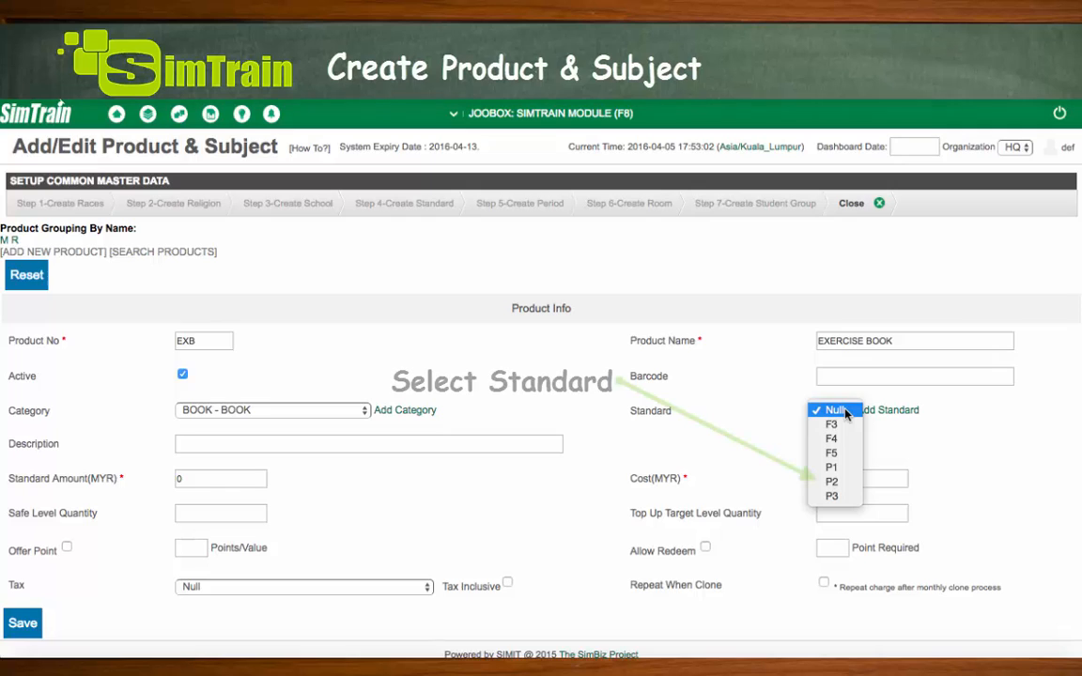
pyautogui.click(832, 482)
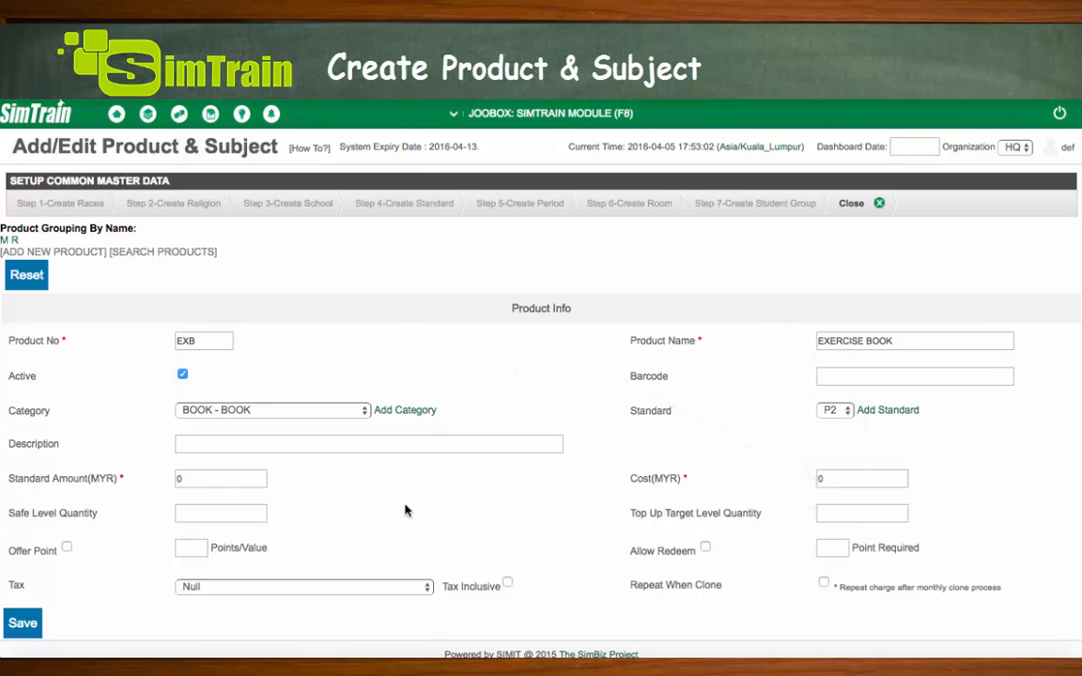
pyautogui.click(197, 478)
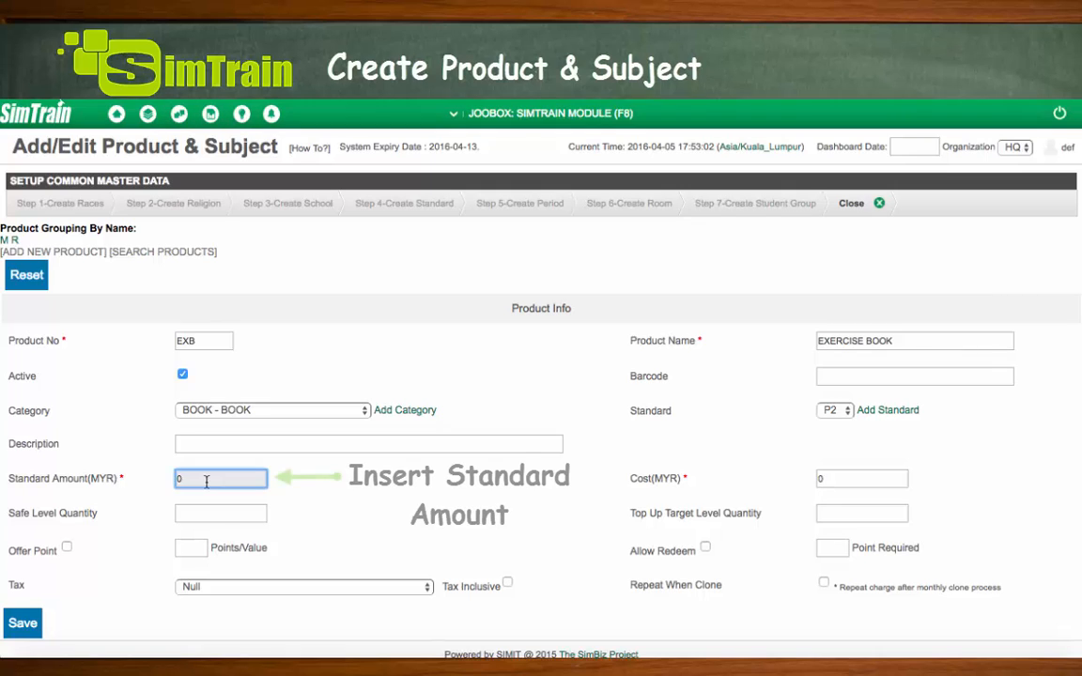
pyautogui.press('BackSpace')
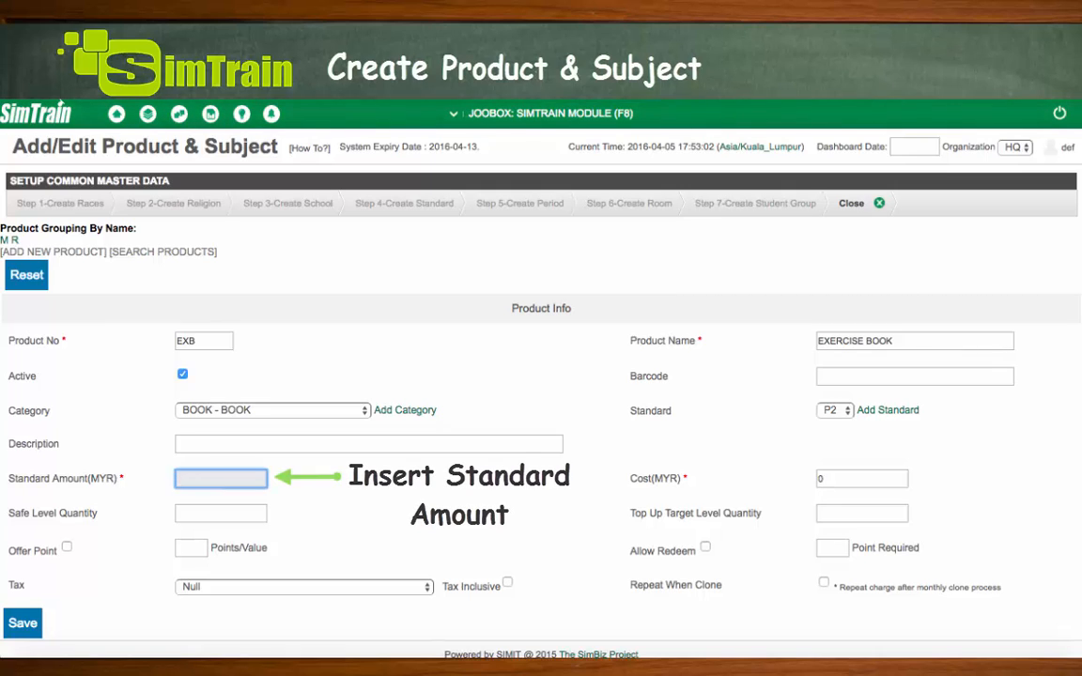
pyautogui.write('15')
# Set the EXB product's cost to 10 MYR and save the record, confirming the save
pyautogui.click(828, 478)
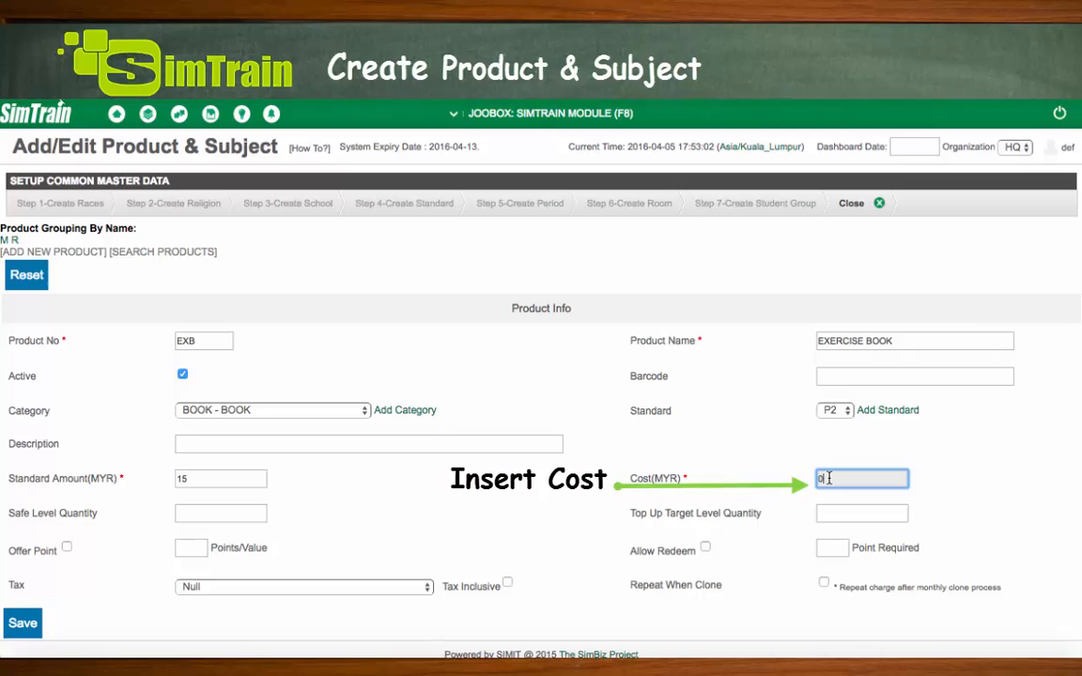
pyautogui.press('BackSpace')
pyautogui.write('10')
pyautogui.scroll(-1, 646, 613)
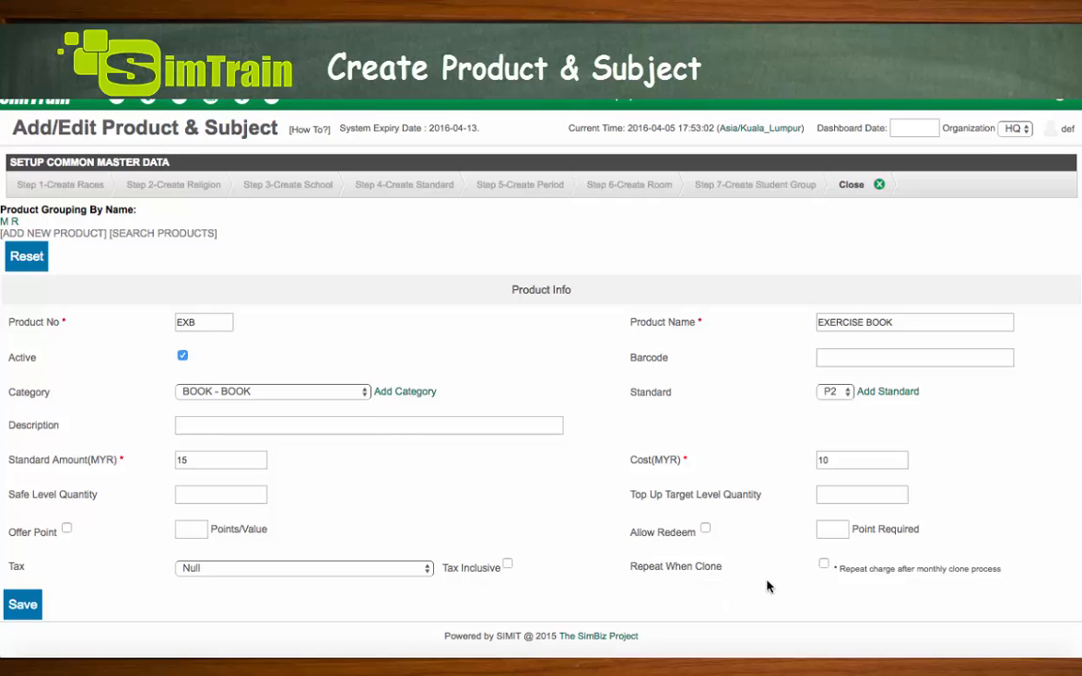
pyautogui.click(35, 606)
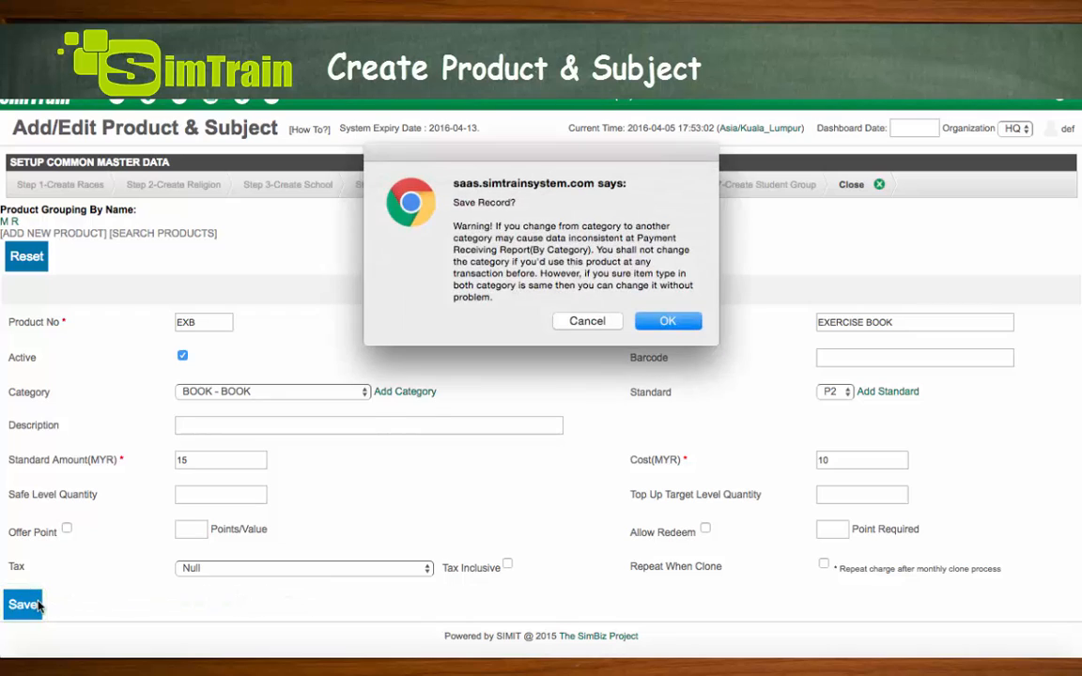
pyautogui.press('Return')
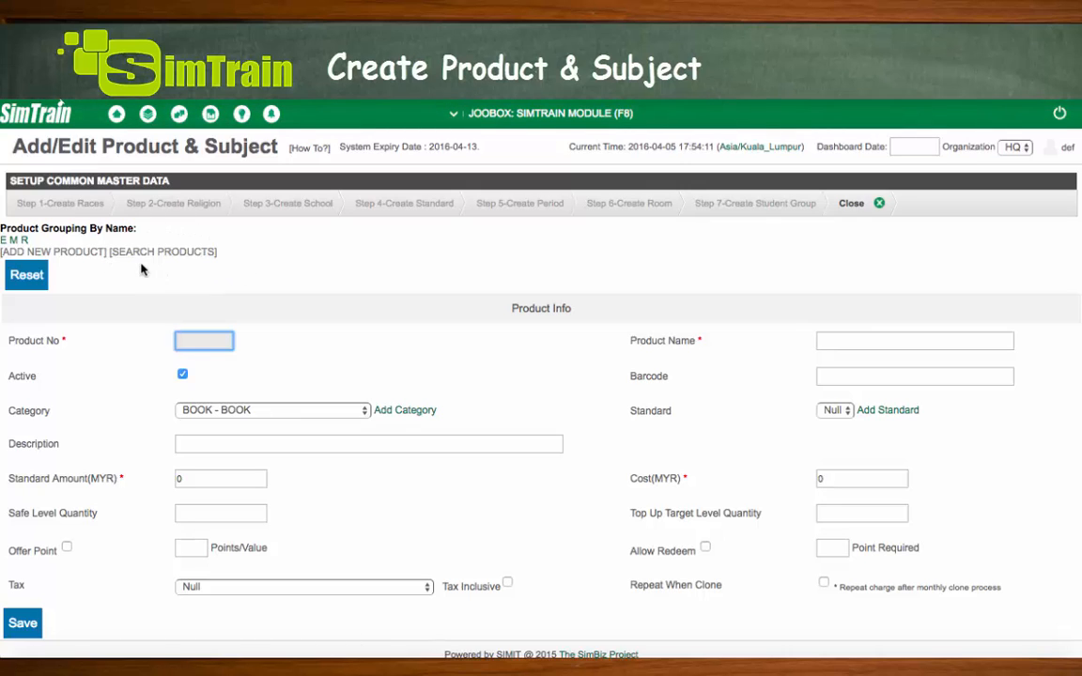
# Search the products with the category left as Null to list all product records
pyautogui.click(203, 261)
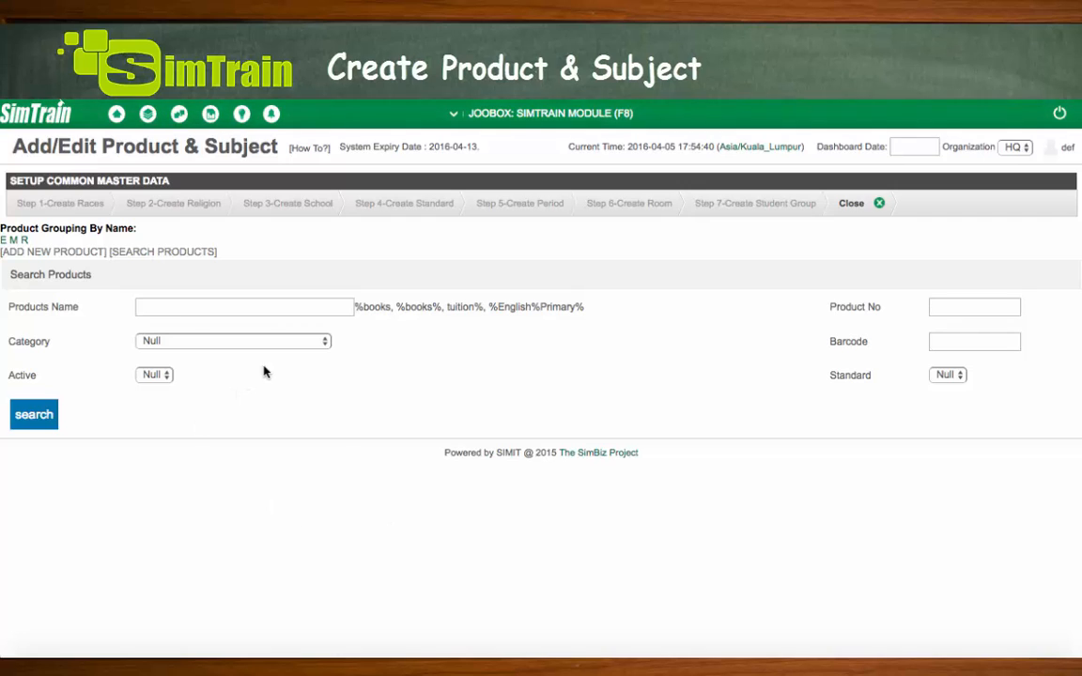
pyautogui.click(303, 344)
pyautogui.click(303, 344)
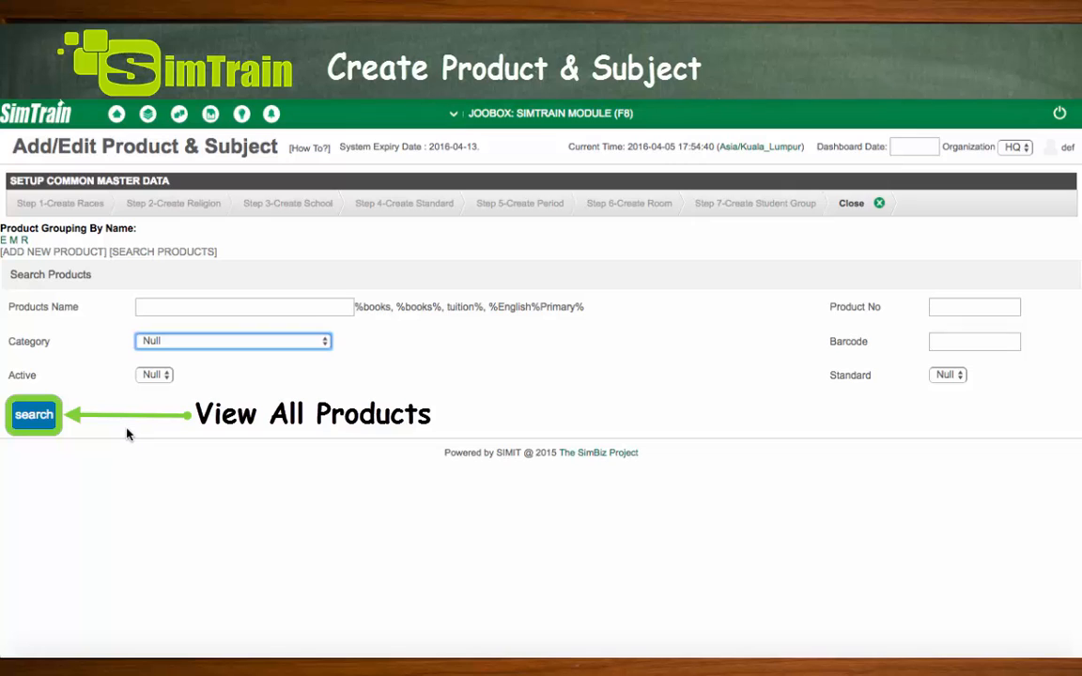
pyautogui.click(41, 424)
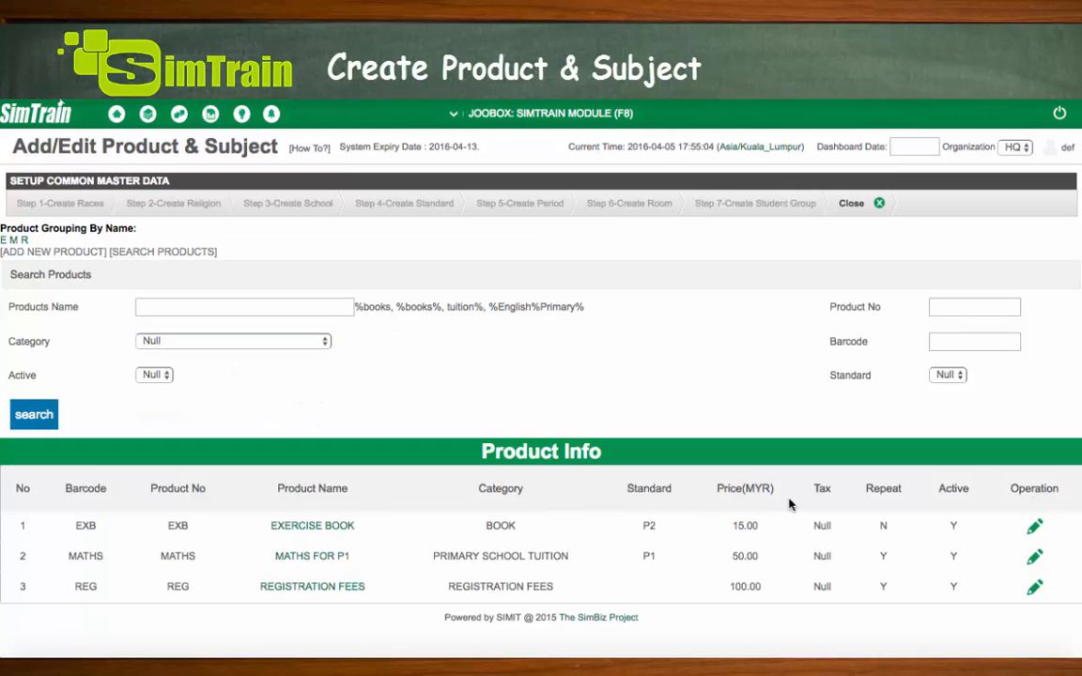
# Open the EXERCISE BOOK product record for editing from the search results and review its details
pyautogui.click(1034, 529)
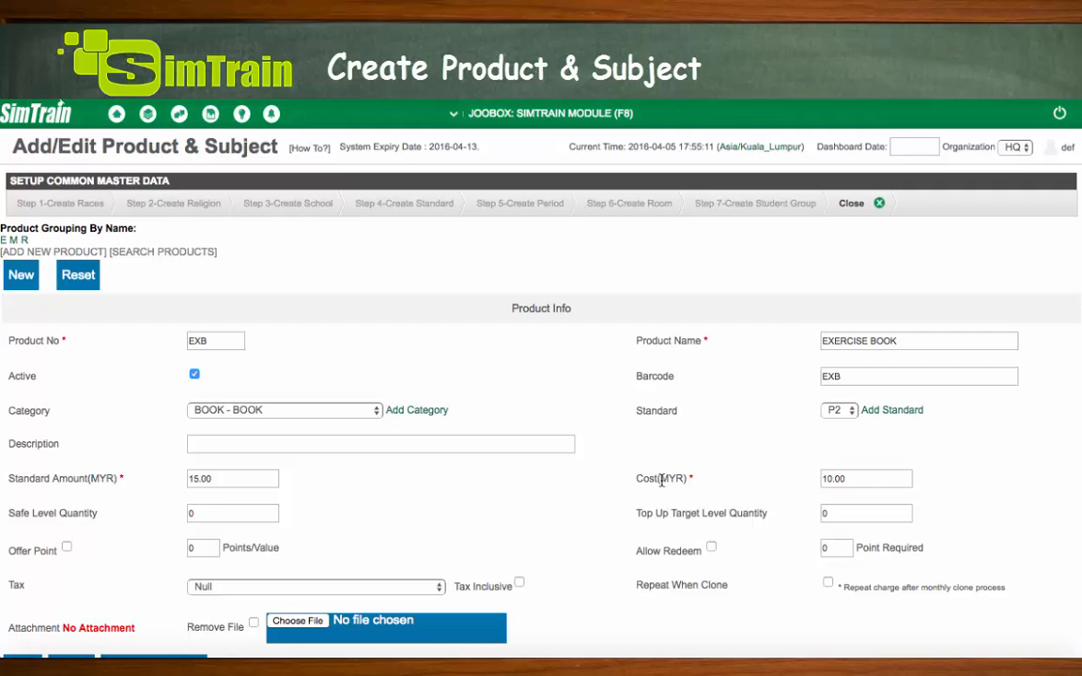
pyautogui.moveTo(529, 425); pyautogui.dragTo(522, 439)
pyautogui.scroll(2, 301, 594)
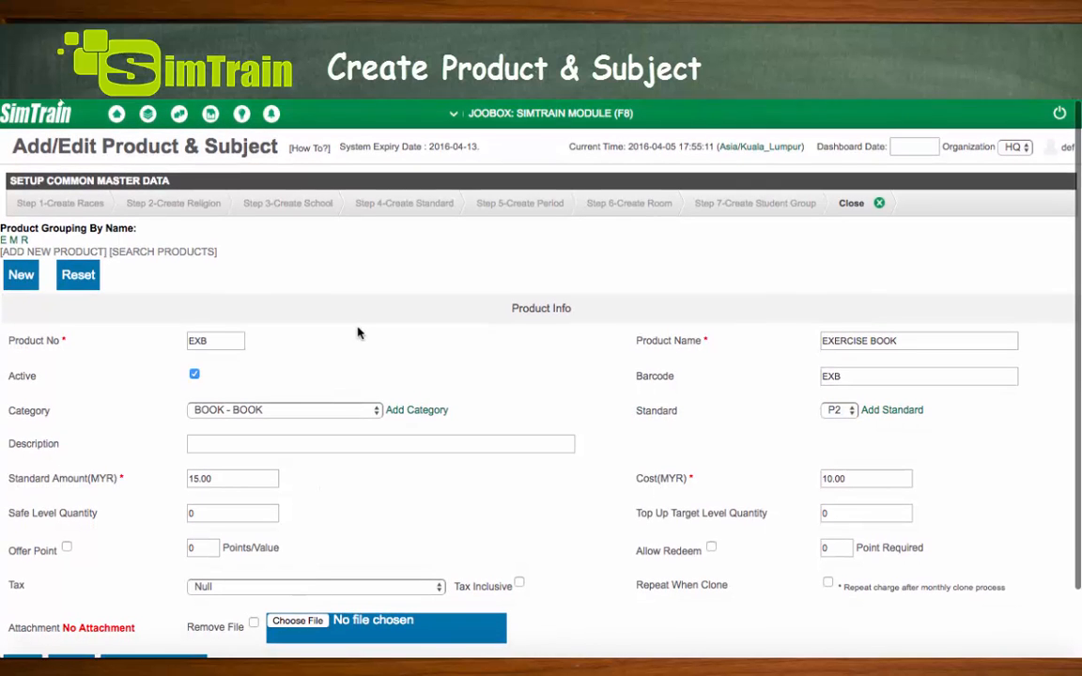